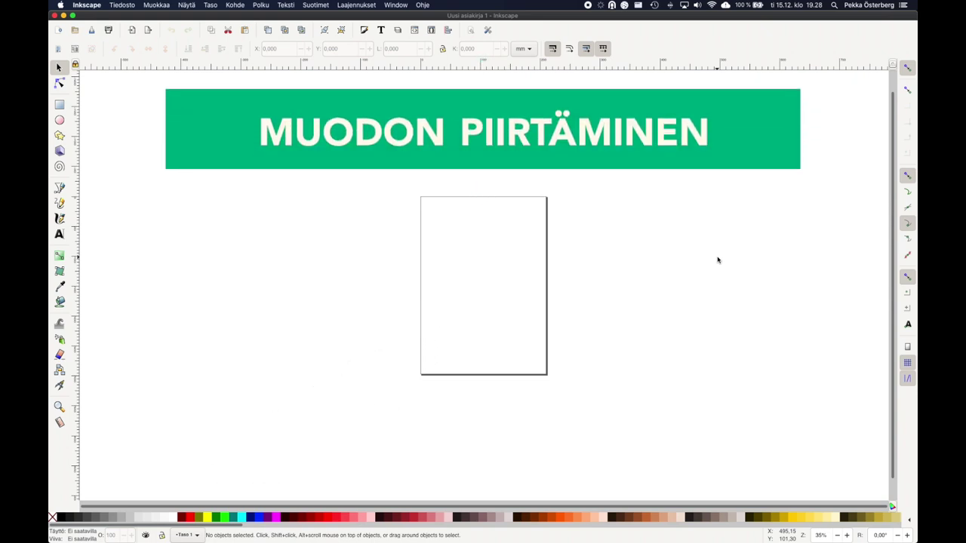
Step: Draw a rectangle of about 133 × 122 mm in the upper area of the A4 page
{"action": "left_click", "coordinate": [60, 105]}
{"action": "mouse_move", "coordinate": [448, 221]}
{"action": "left_mouse_down"}
{"action": "mouse_move", "coordinate": [501, 281]}
{"action": "mouse_move", "coordinate": [525, 294]}
{"action": "left_mouse_up"}
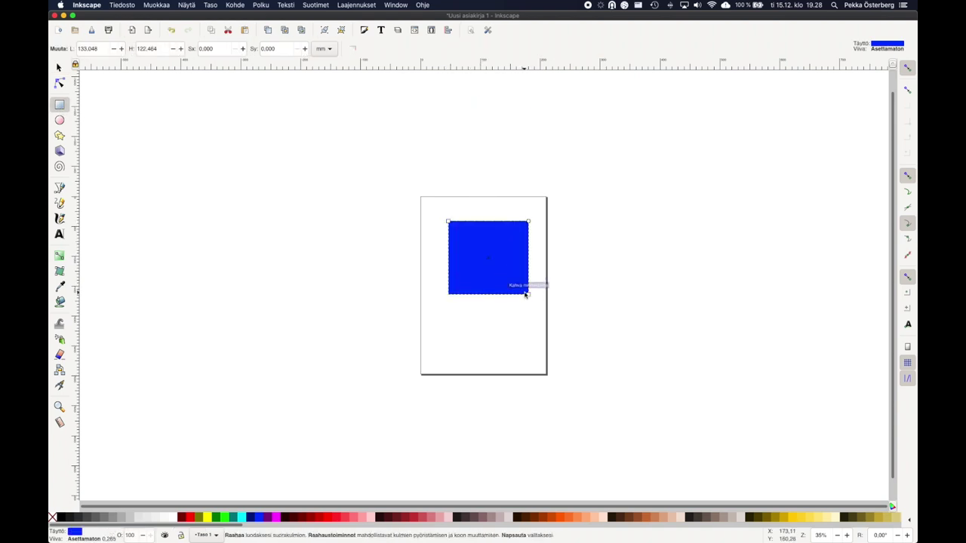
Step: Resize the blue rectangle to an exact 150 × 150 mm square
{"action": "left_click", "coordinate": [60, 68]}
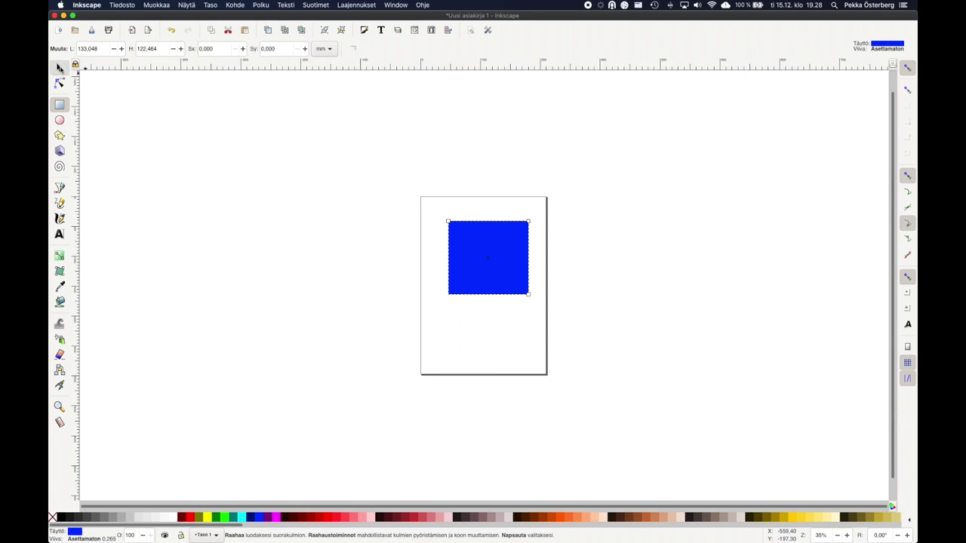
{"action": "left_click", "coordinate": [489, 257]}
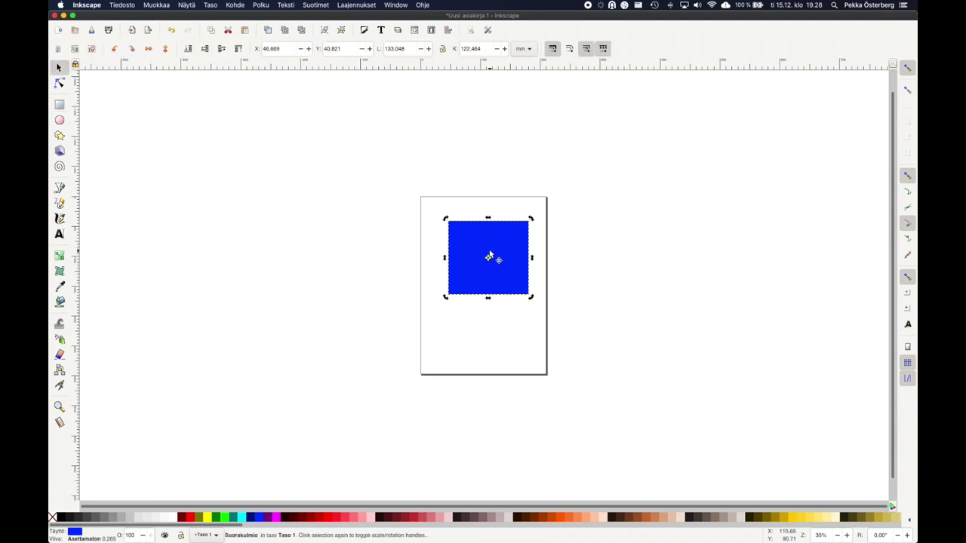
{"action": "double_click", "coordinate": [407, 48]}
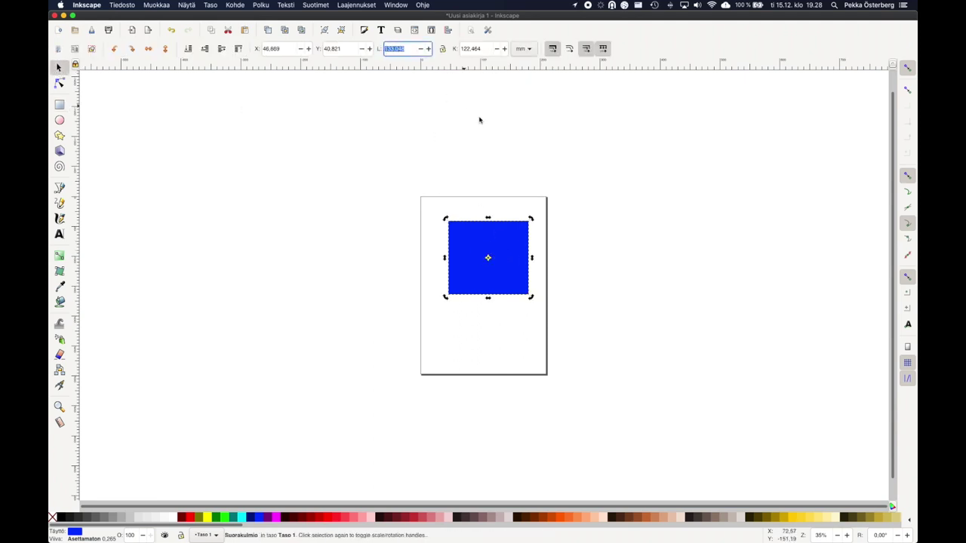
{"action": "type", "text": "150"}
{"action": "key", "text": "Tab"}
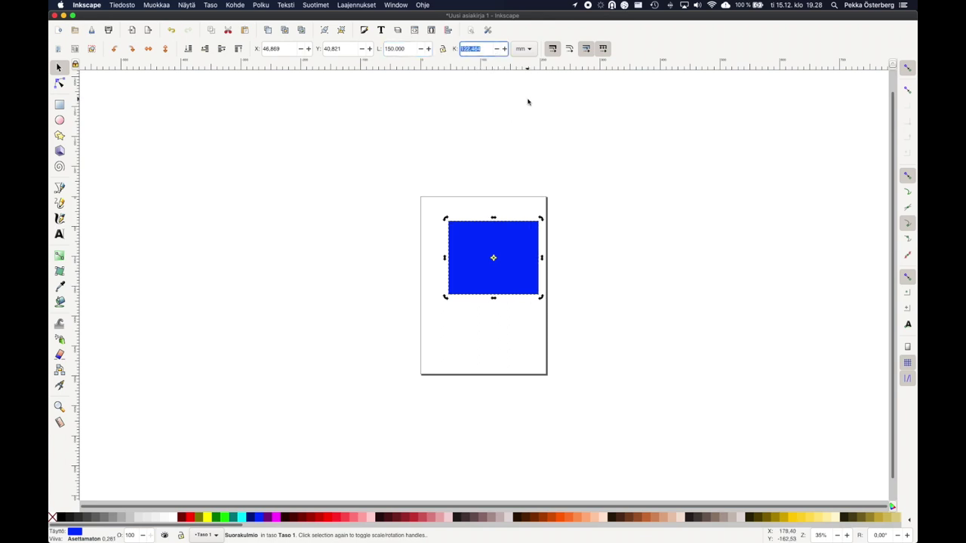
{"action": "type", "text": "15"}
{"action": "type", "text": "0"}
{"action": "key", "text": "Return"}
Step: Move the square up and left, higher on the page
{"action": "left_click", "coordinate": [514, 114]}
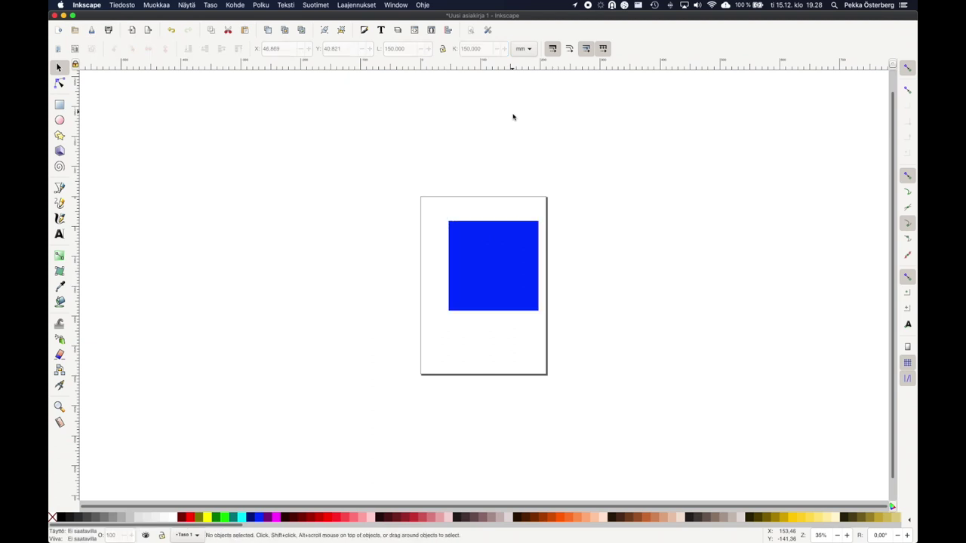
{"action": "left_click", "coordinate": [499, 284]}
{"action": "left_click_drag", "start_coordinate": [498, 276], "coordinate": [486, 262]}
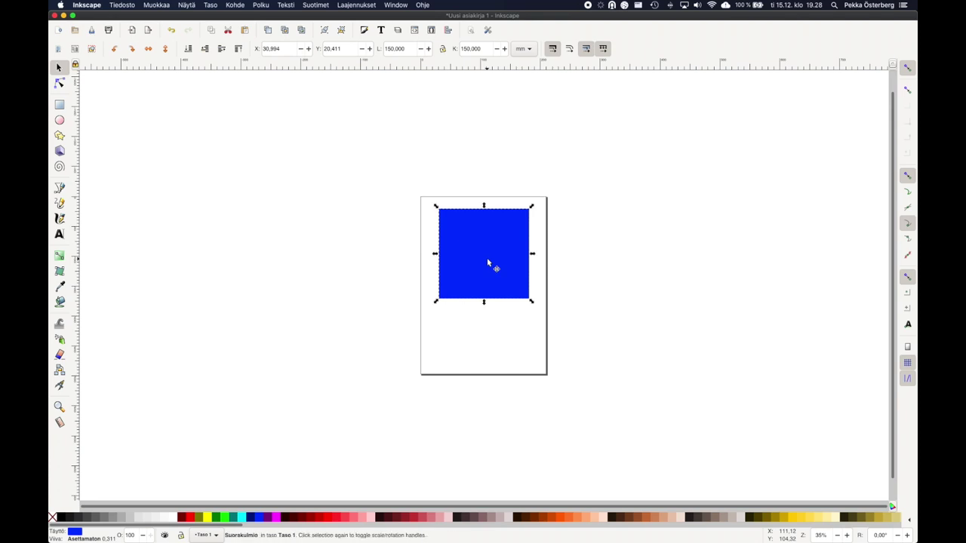
Step: In Fill and Stroke, remove the square's fill and give it a flat black stroke
{"action": "left_click", "coordinate": [236, 6]}
{"action": "left_click", "coordinate": [248, 29]}
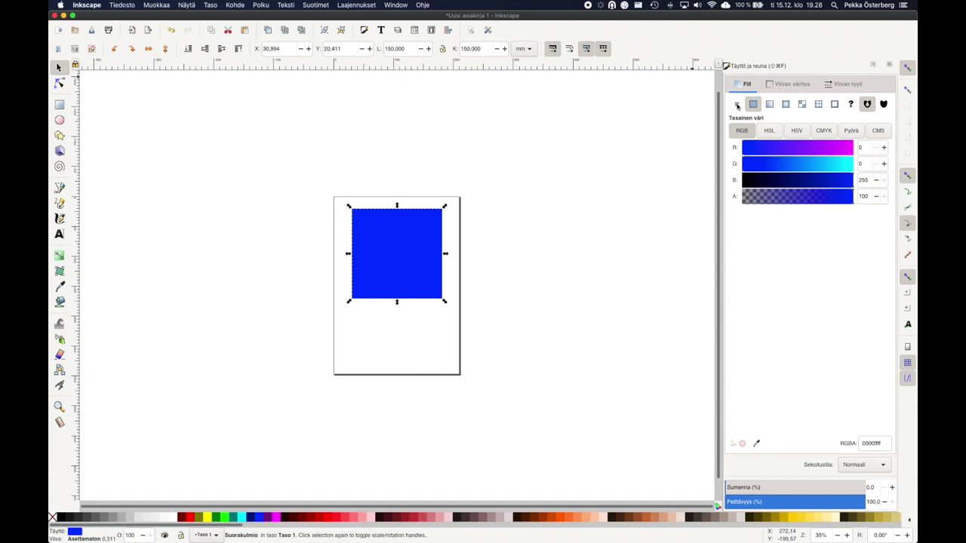
{"action": "left_click", "coordinate": [737, 105]}
{"action": "left_click", "coordinate": [785, 84]}
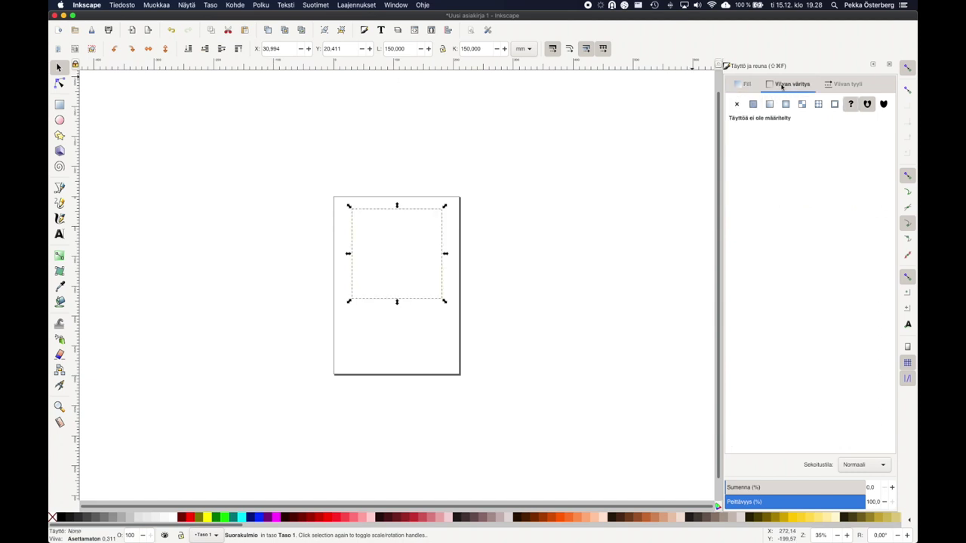
{"action": "left_click", "coordinate": [754, 105]}
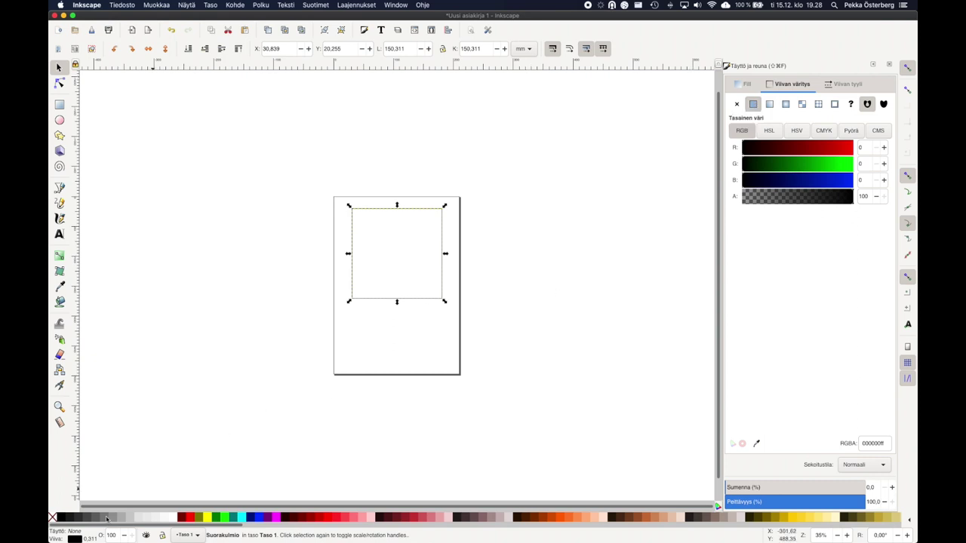
{"action": "right_click", "coordinate": [77, 539]}
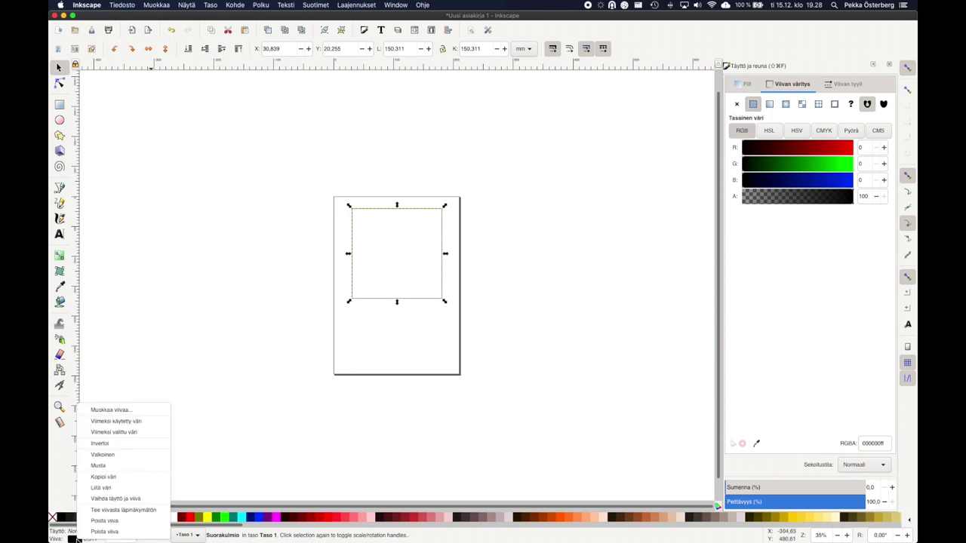
{"action": "left_click", "coordinate": [113, 464]}
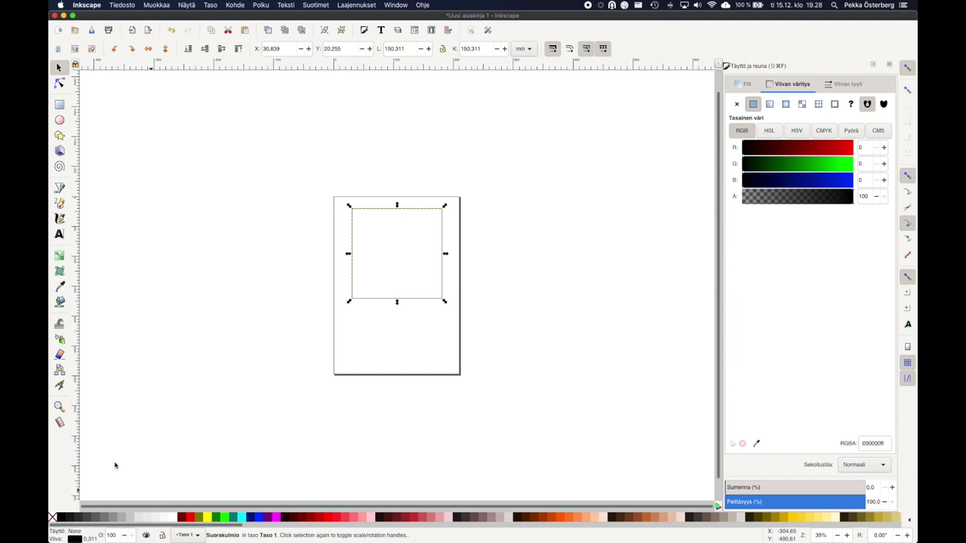
Step: Set the square's stroke width to 2 mm
{"action": "left_click", "coordinate": [849, 84]}
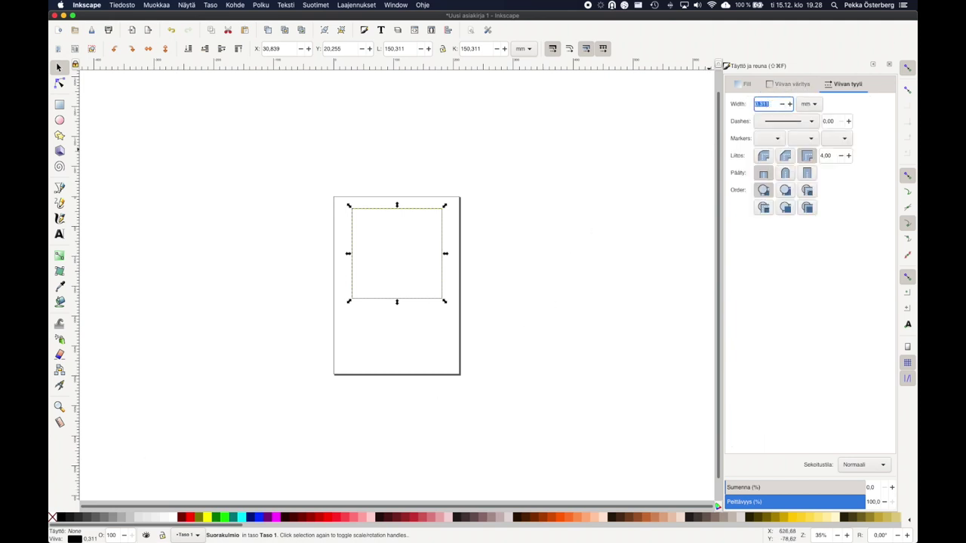
{"action": "type", "text": "2,000"}
{"action": "key", "text": "Return"}
{"action": "left_click", "coordinate": [623, 208]}
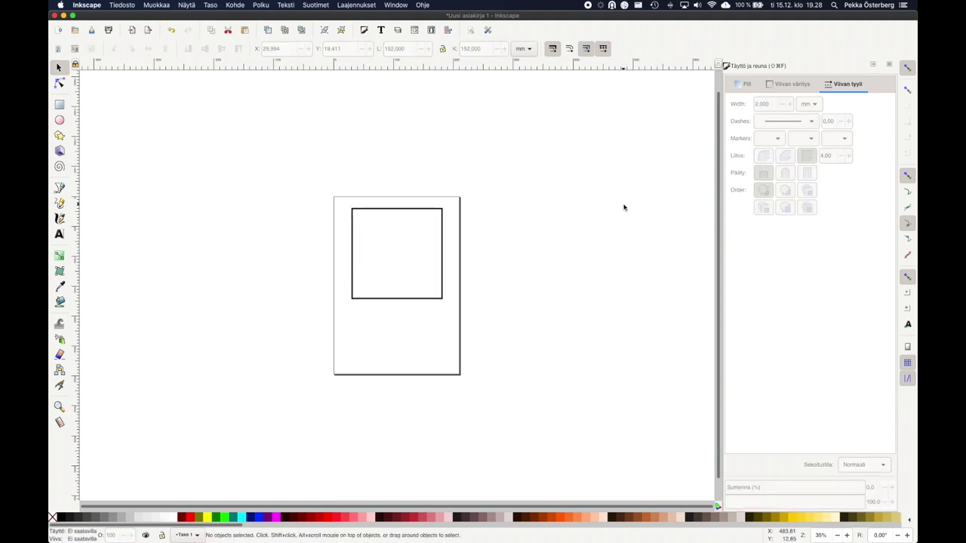
{"action": "key", "text": "super+Tab"}
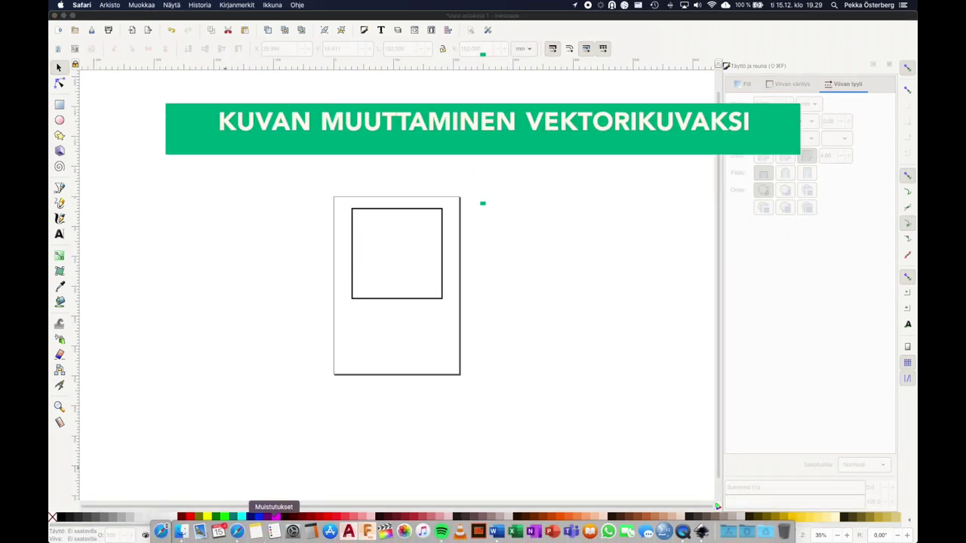
Step: Search Google in Safari for '15 best snes games'
{"action": "left_click", "coordinate": [237, 531]}
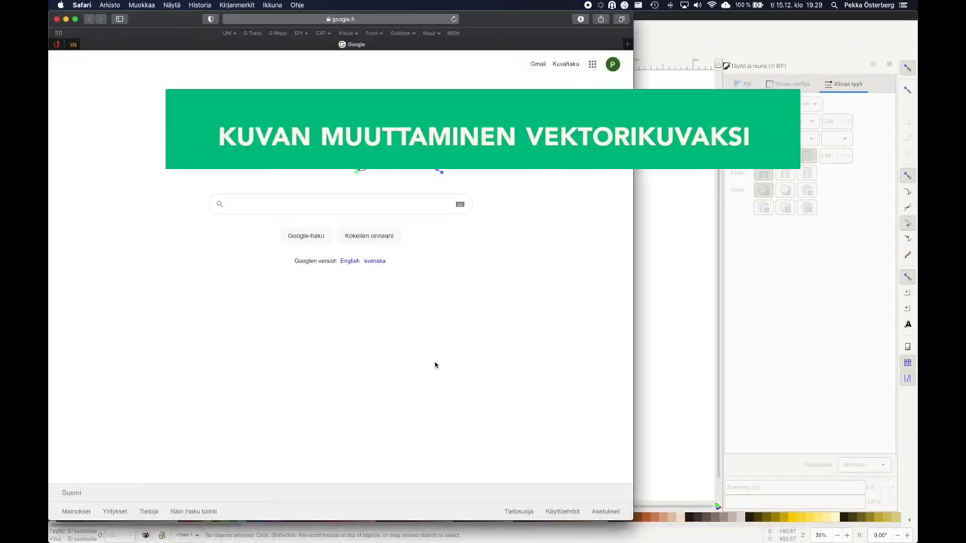
{"action": "left_click", "coordinate": [400, 203]}
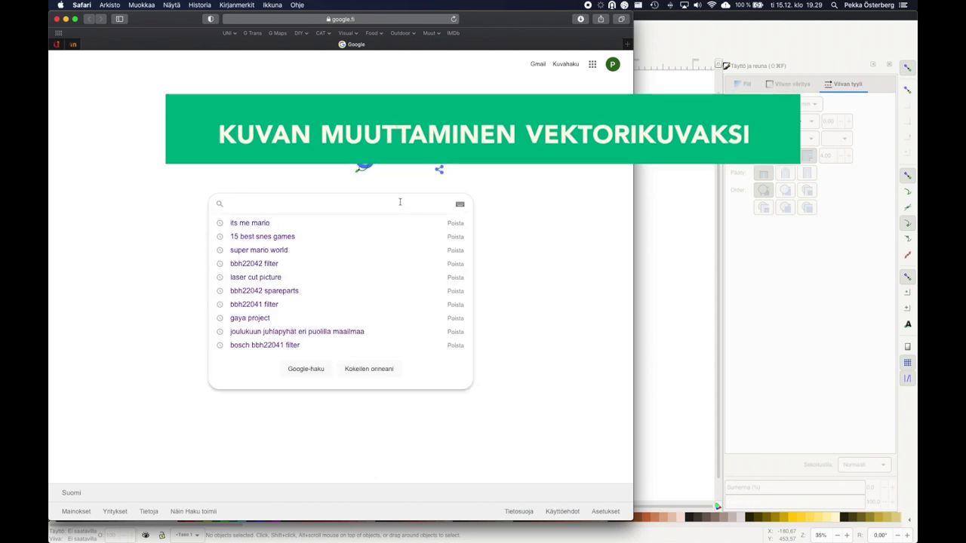
{"action": "type", "text": "15 best "}
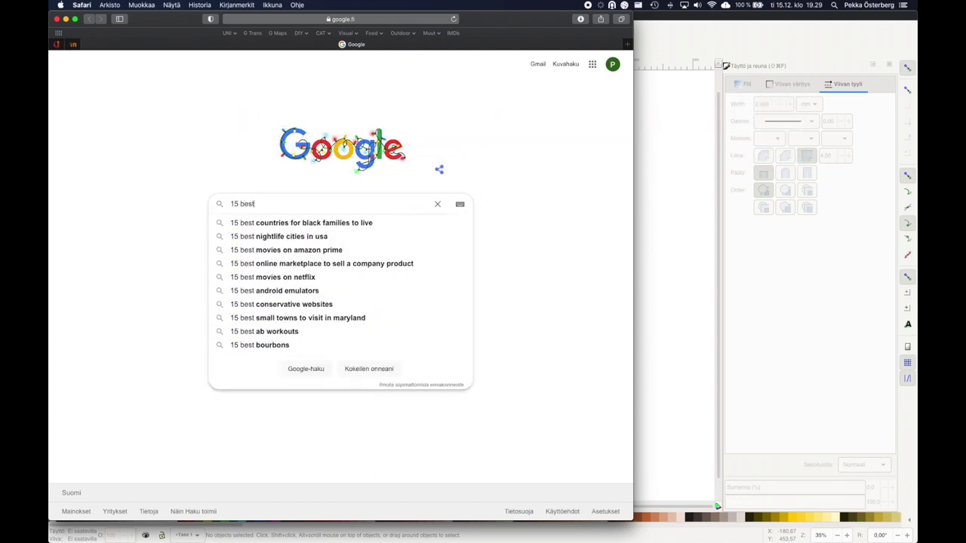
{"action": "type", "text": "snes"}
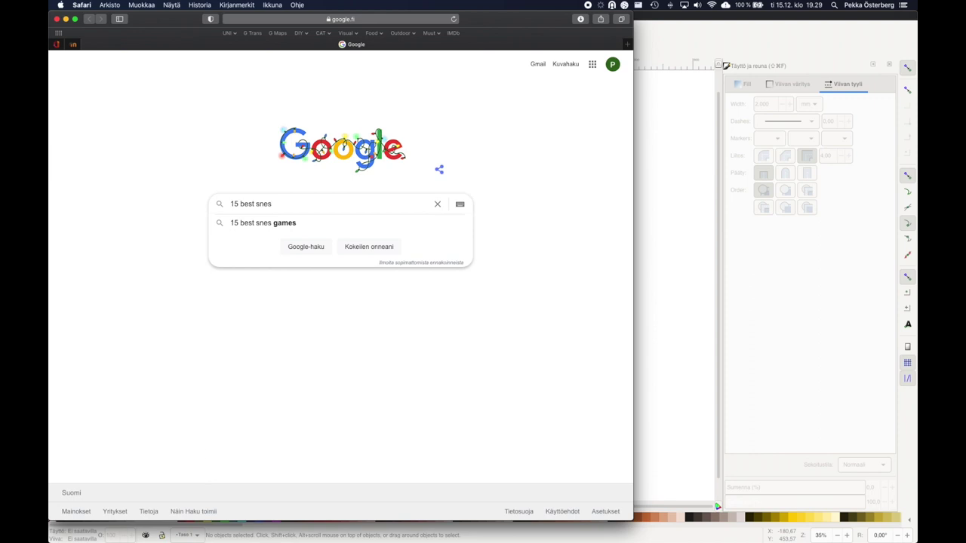
{"action": "left_click", "coordinate": [386, 225]}
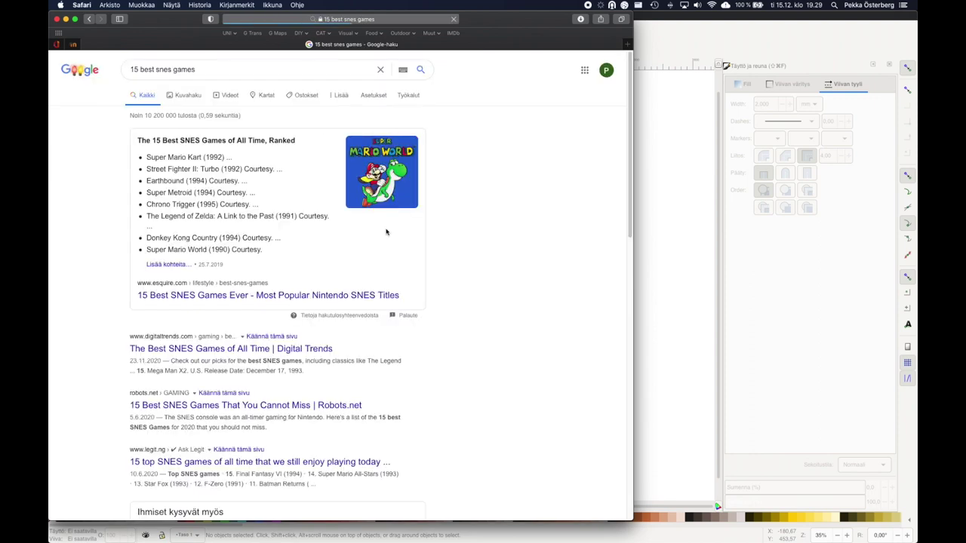
Step: Show the image results and preview the Super Mario World cover
{"action": "left_click", "coordinate": [187, 95]}
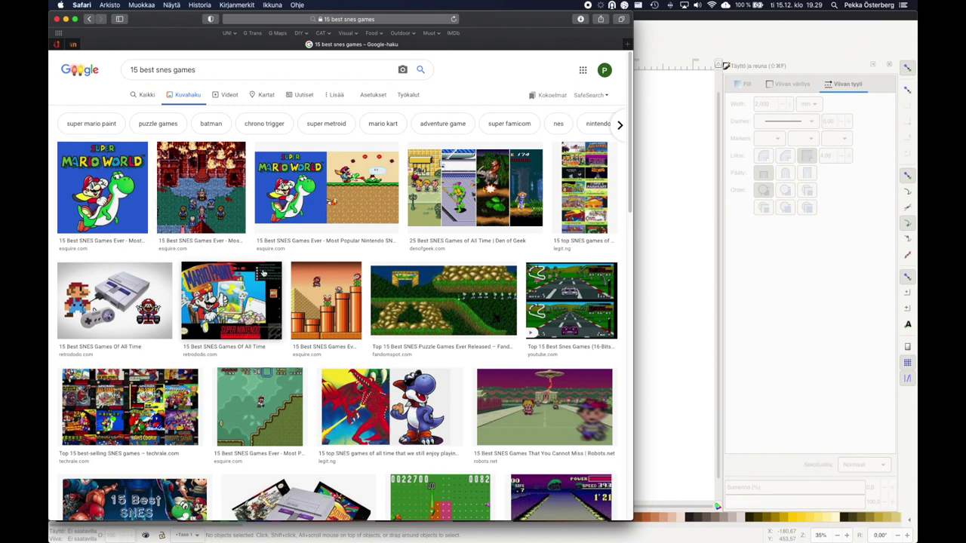
{"action": "scroll", "coordinate": [263, 276], "scroll_direction": "down", "scroll_amount": 5}
{"action": "scroll", "coordinate": [264, 277], "scroll_direction": "down", "scroll_amount": 5}
{"action": "scroll", "coordinate": [263, 276], "scroll_direction": "down", "scroll_amount": 2}
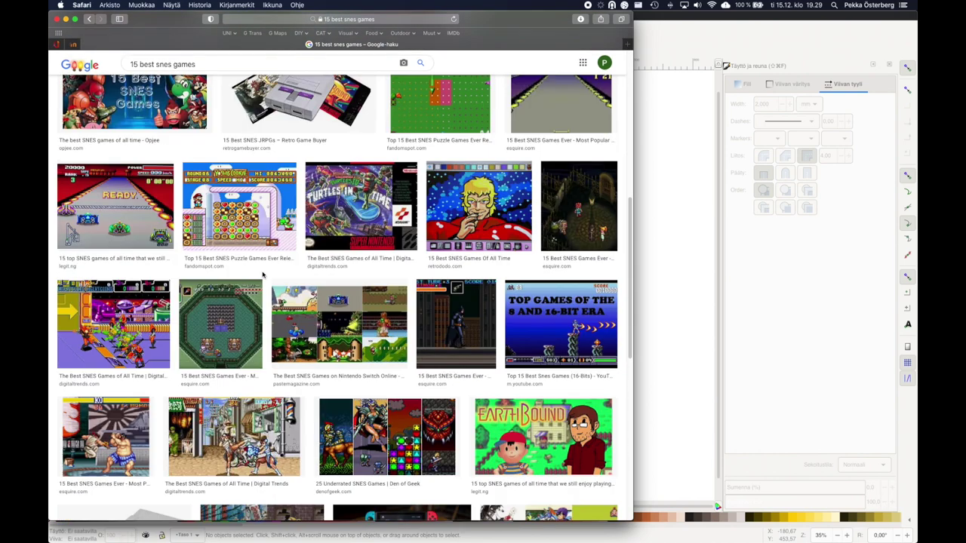
{"action": "scroll", "coordinate": [263, 276], "scroll_direction": "up", "scroll_amount": 3}
{"action": "scroll", "coordinate": [263, 276], "scroll_direction": "up", "scroll_amount": 3}
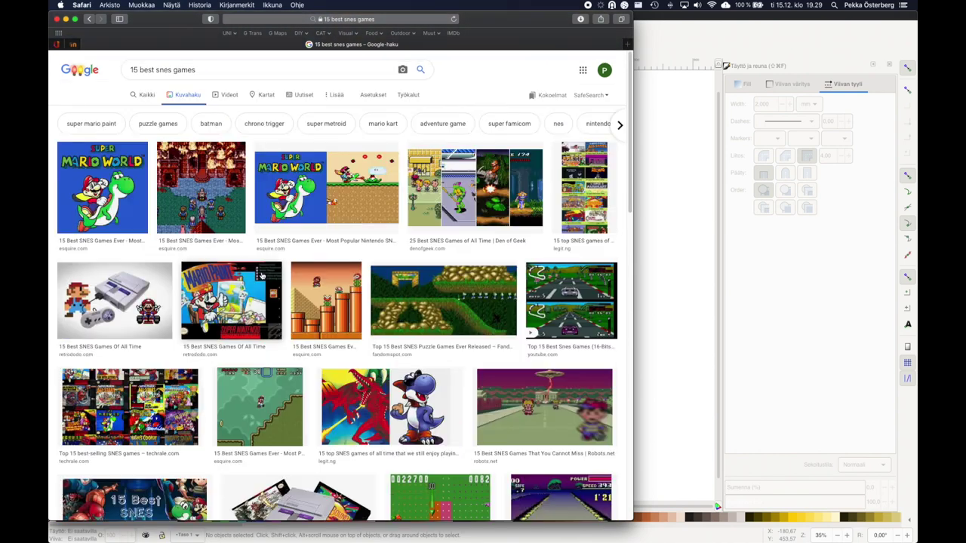
{"action": "left_click", "coordinate": [91, 181]}
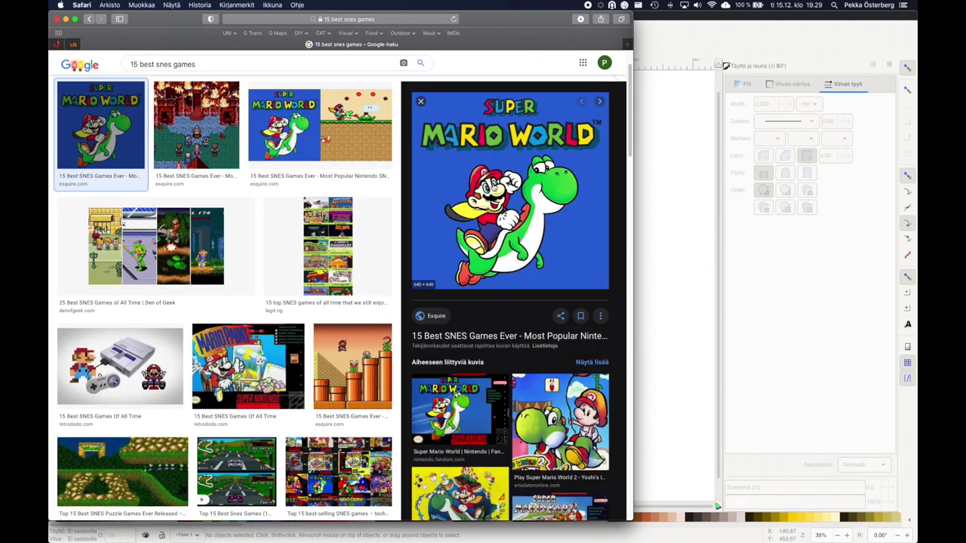
Step: Save the Super Mario World image as 'super mario.jpg' and return to the Inkscape document
{"action": "right_click", "coordinate": [493, 185]}
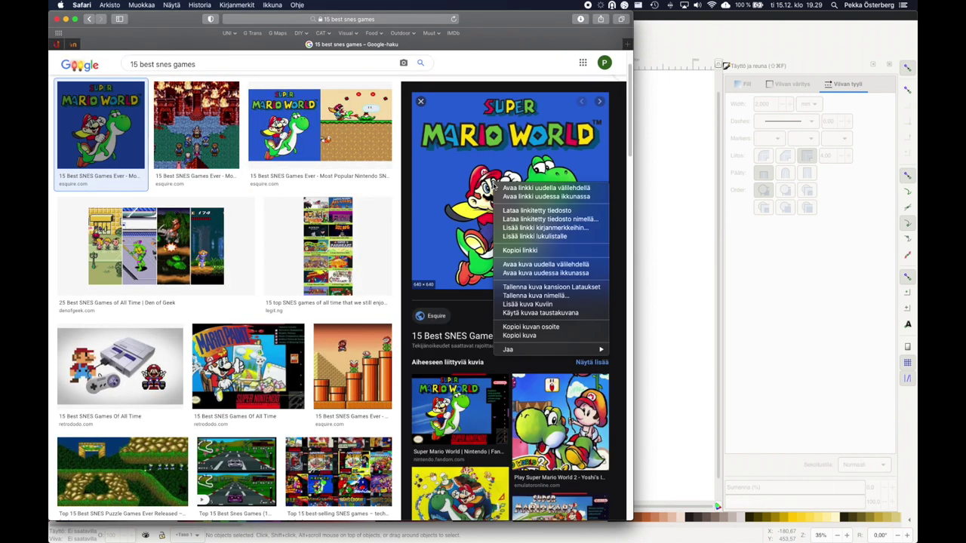
{"action": "left_click", "coordinate": [543, 296]}
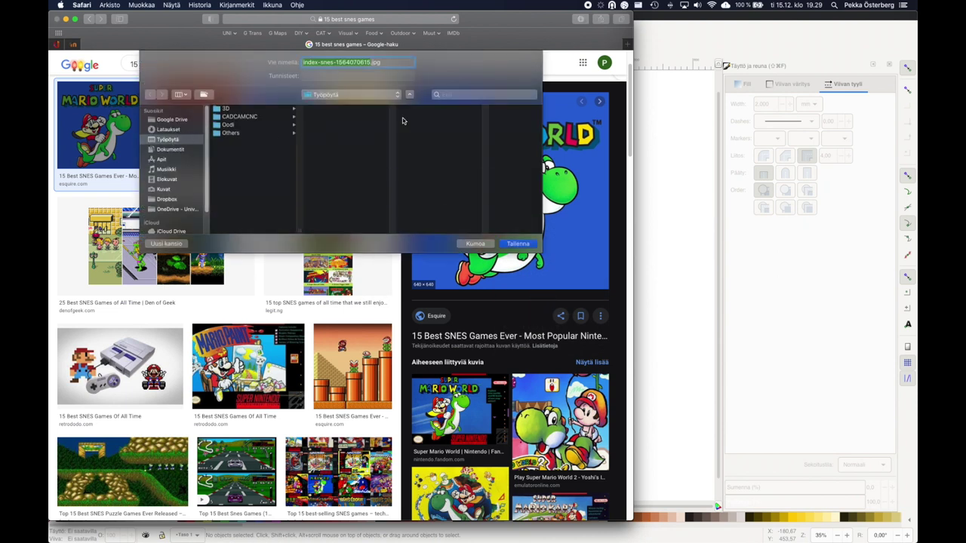
{"action": "type", "text": "super mario"}
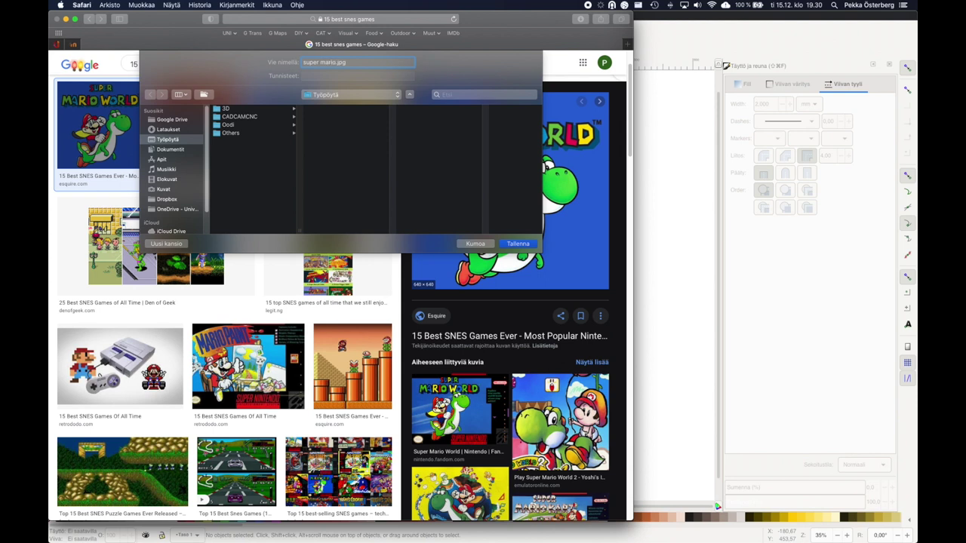
{"action": "left_click", "coordinate": [531, 246]}
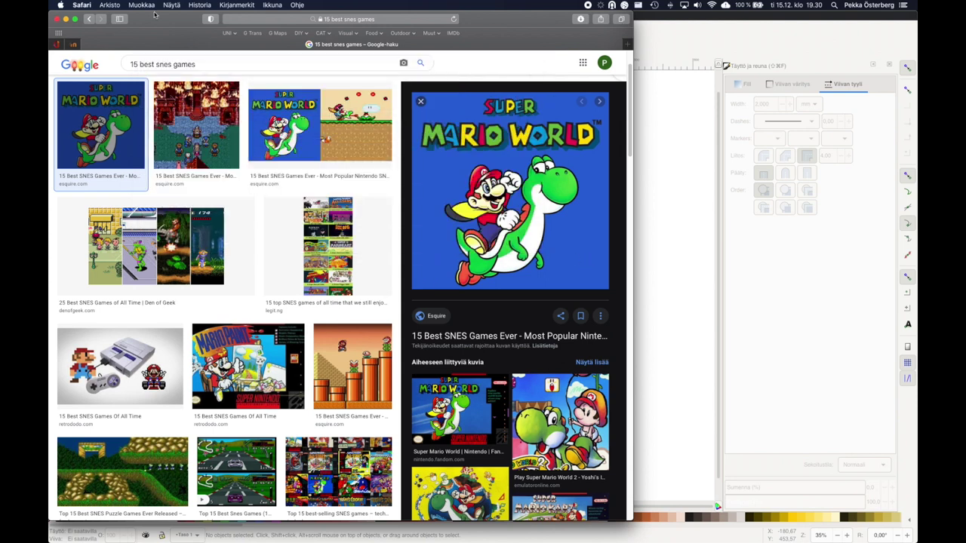
{"action": "left_click", "coordinate": [66, 19]}
{"action": "left_click", "coordinate": [201, 142]}
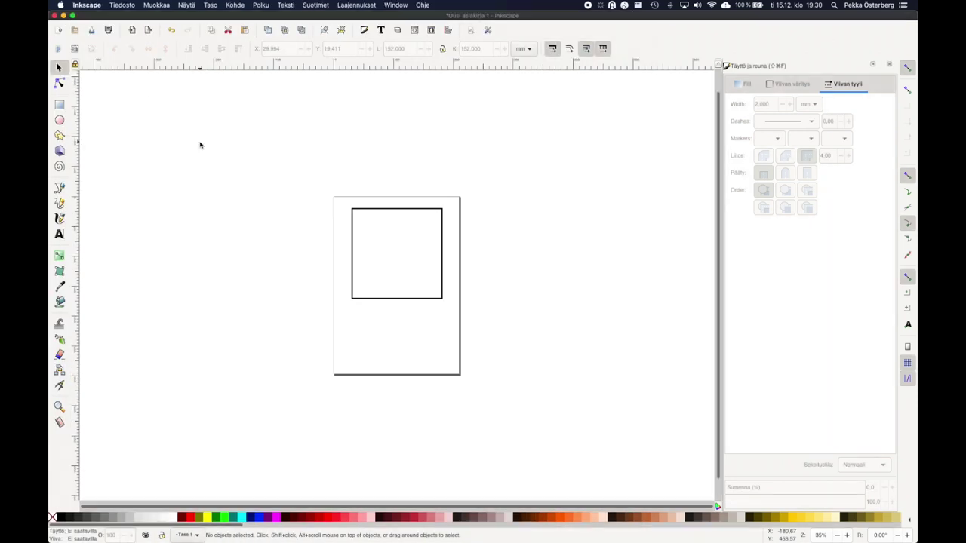
Step: Import super mario.jpg from the Desktop as an embedded image
{"action": "left_click", "coordinate": [119, 6]}
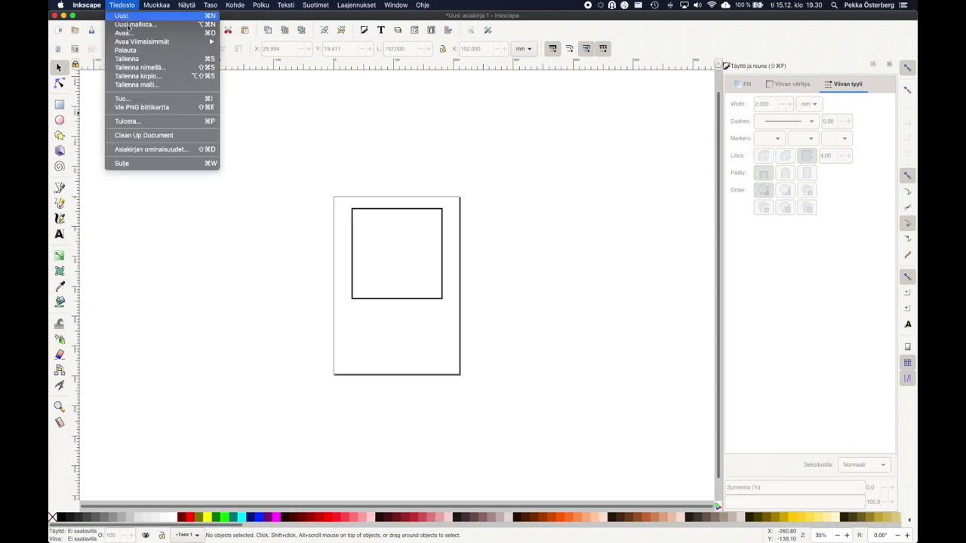
{"action": "left_click", "coordinate": [132, 100]}
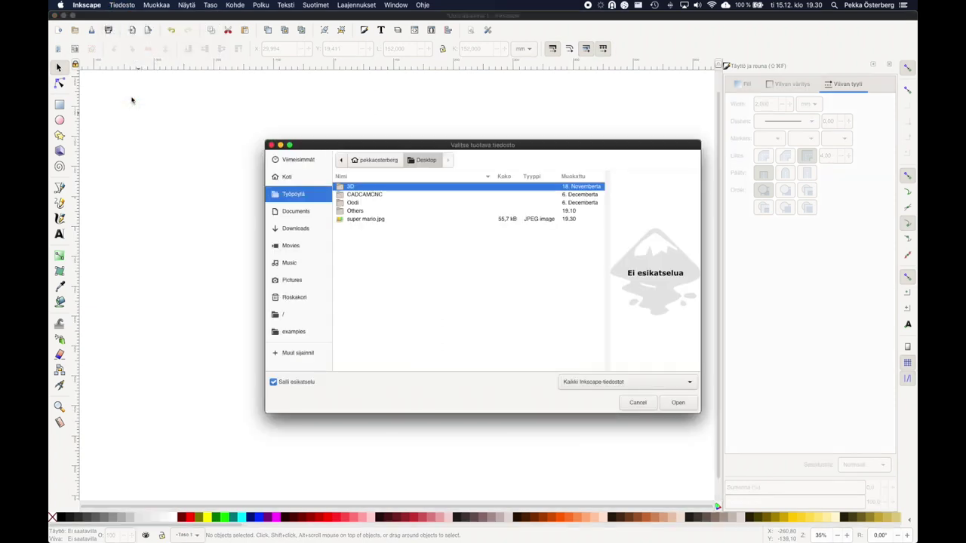
{"action": "left_click", "coordinate": [364, 220]}
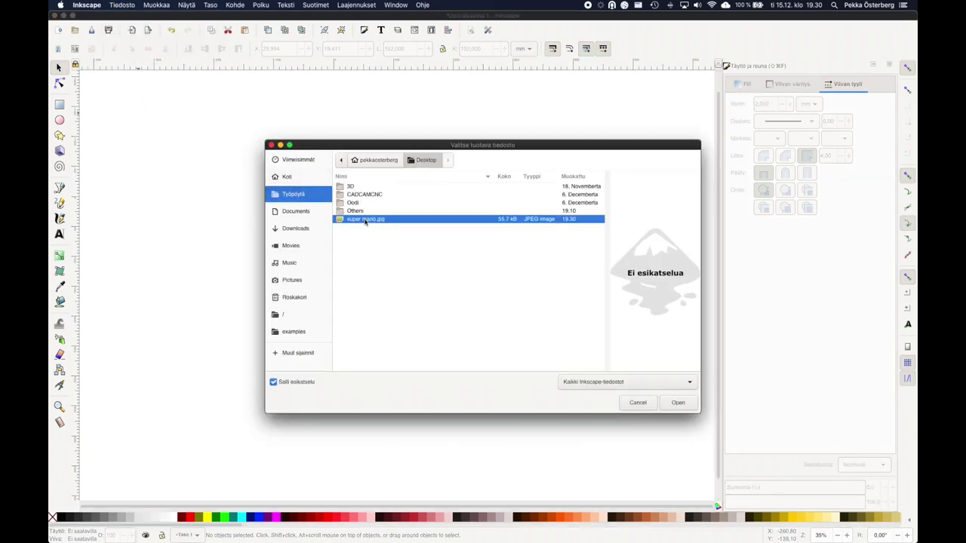
{"action": "left_click", "coordinate": [677, 403]}
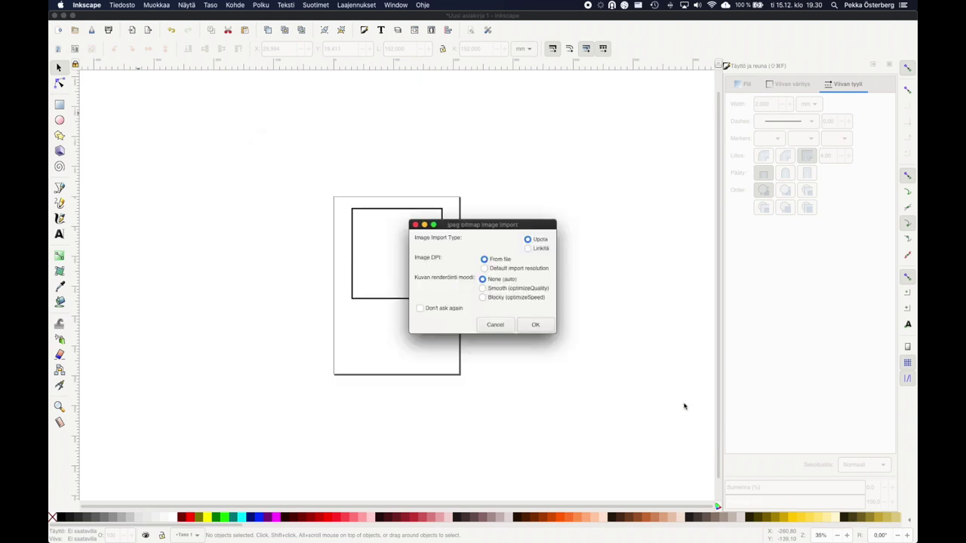
{"action": "left_click", "coordinate": [534, 325]}
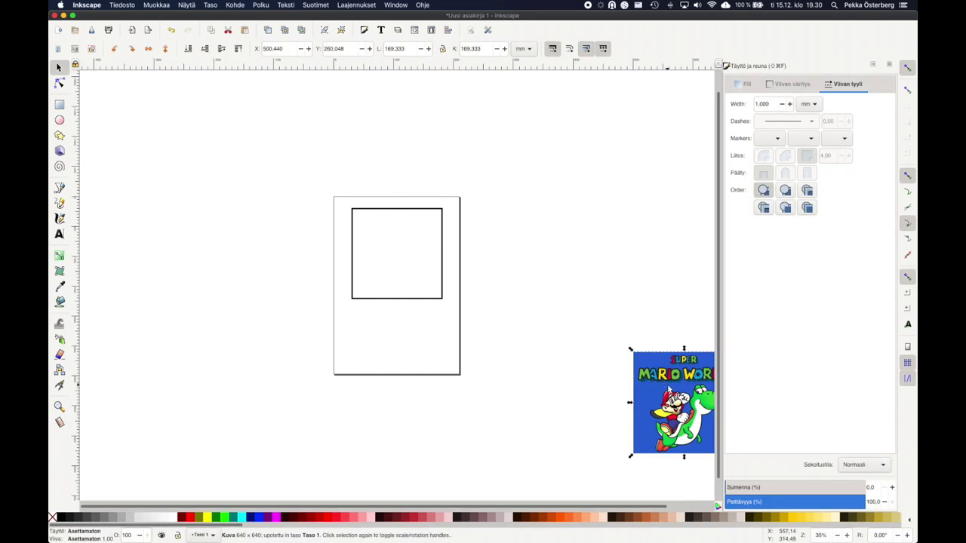
Step: Scale the Mario picture proportionally to 100 mm wide and place it inside the square frame
{"action": "left_click_drag", "start_coordinate": [653, 378], "coordinate": [516, 238]}
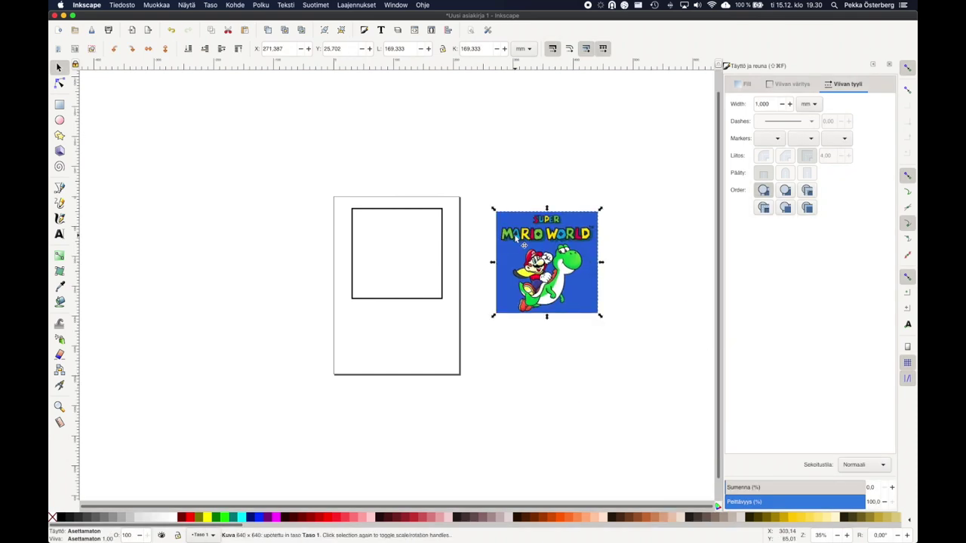
{"action": "left_click", "coordinate": [442, 48]}
{"action": "double_click", "coordinate": [386, 48]}
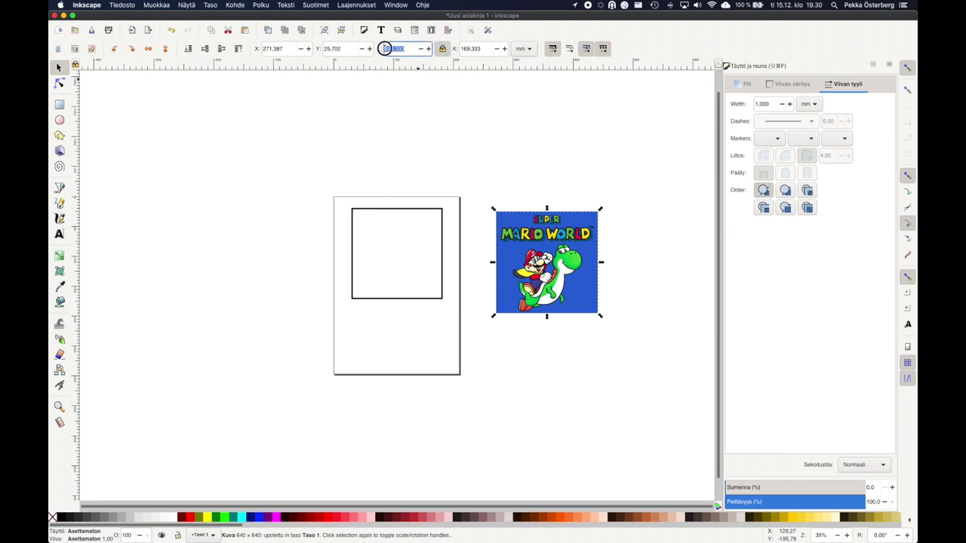
{"action": "type", "text": "100"}
{"action": "key", "text": "Return"}
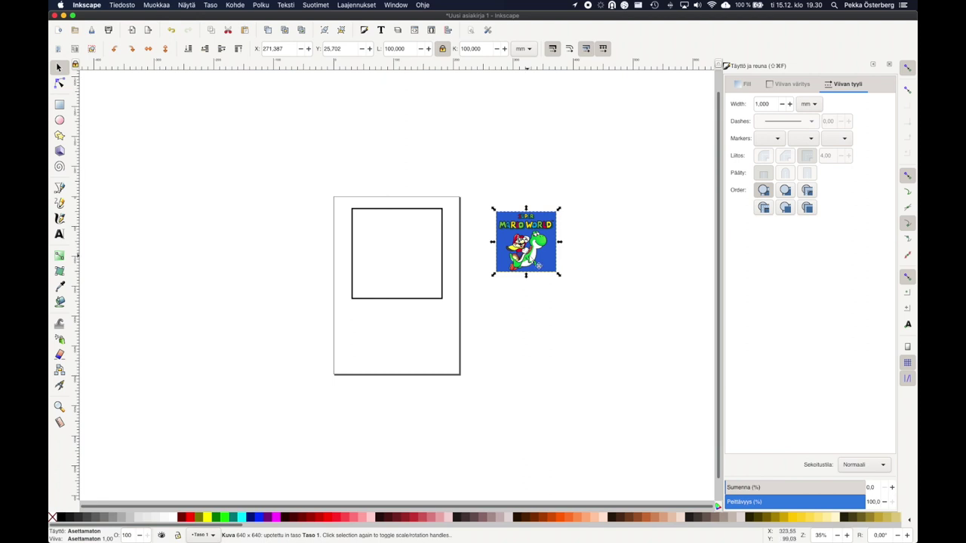
{"action": "left_click_drag", "start_coordinate": [507, 244], "coordinate": [379, 245]}
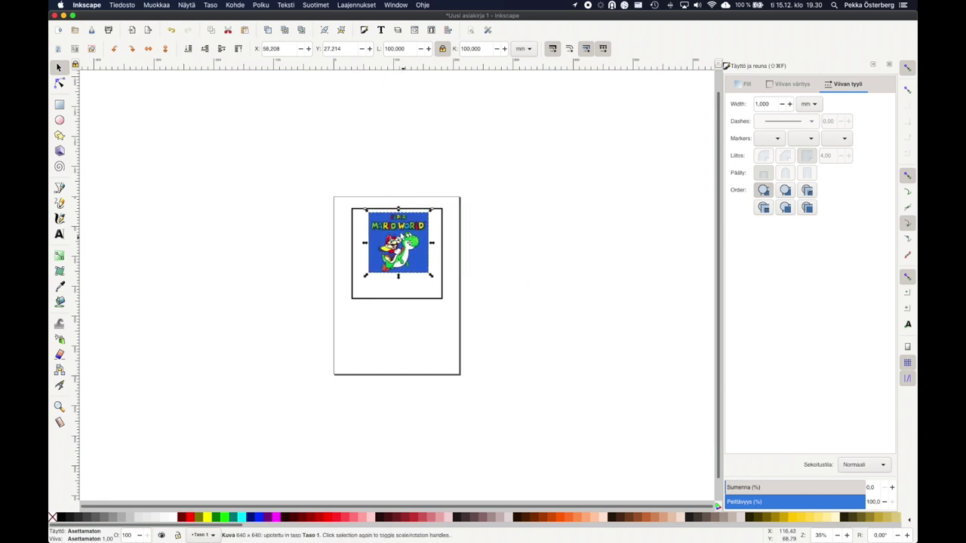
{"action": "left_click", "coordinate": [297, 158]}
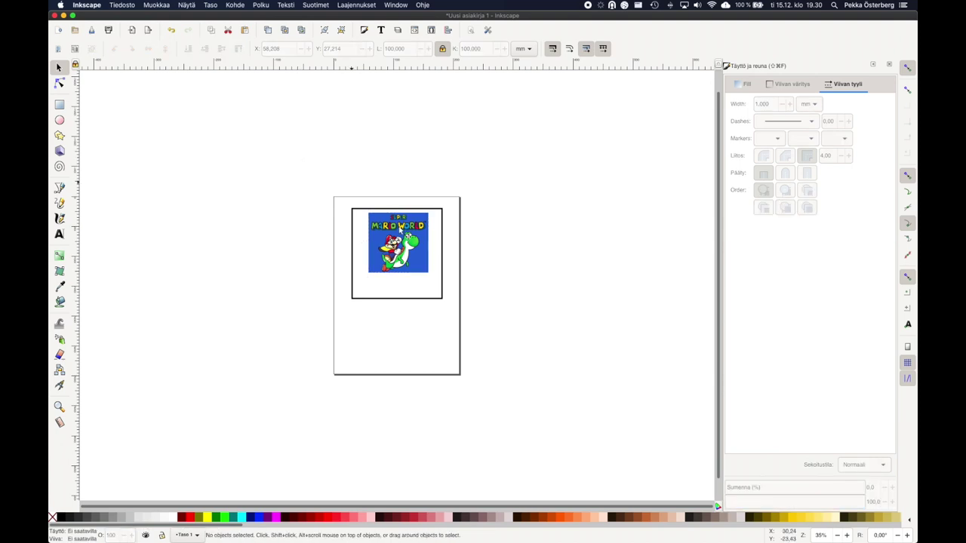
{"action": "left_click", "coordinate": [396, 228]}
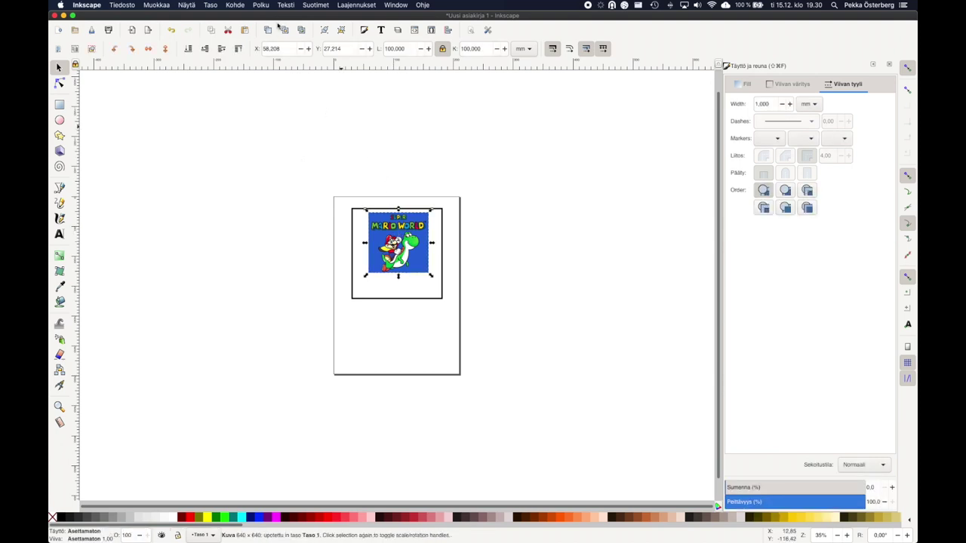
{"action": "left_click", "coordinate": [261, 6]}
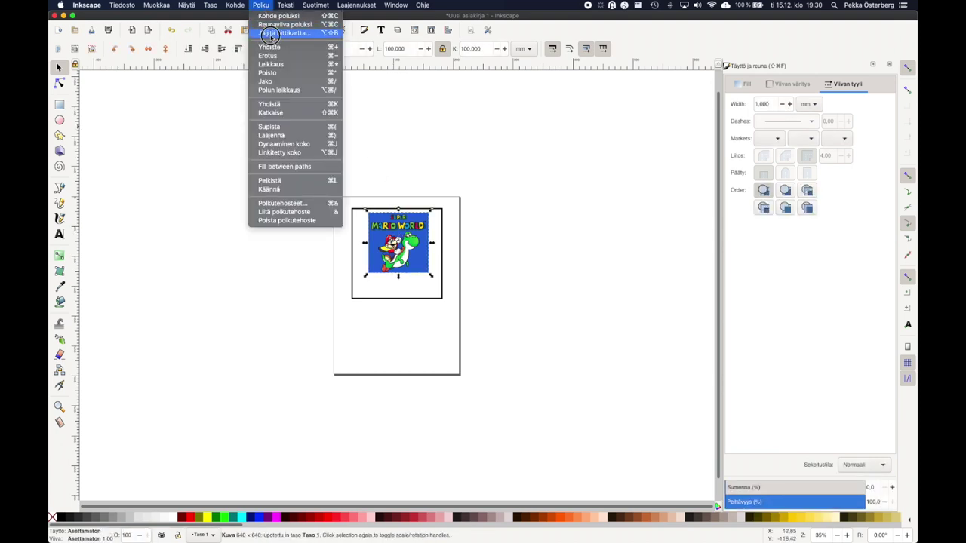
Step: Preview a brightness-cutoff bitmap trace, raising the threshold to 0.500
{"action": "left_click", "coordinate": [271, 34]}
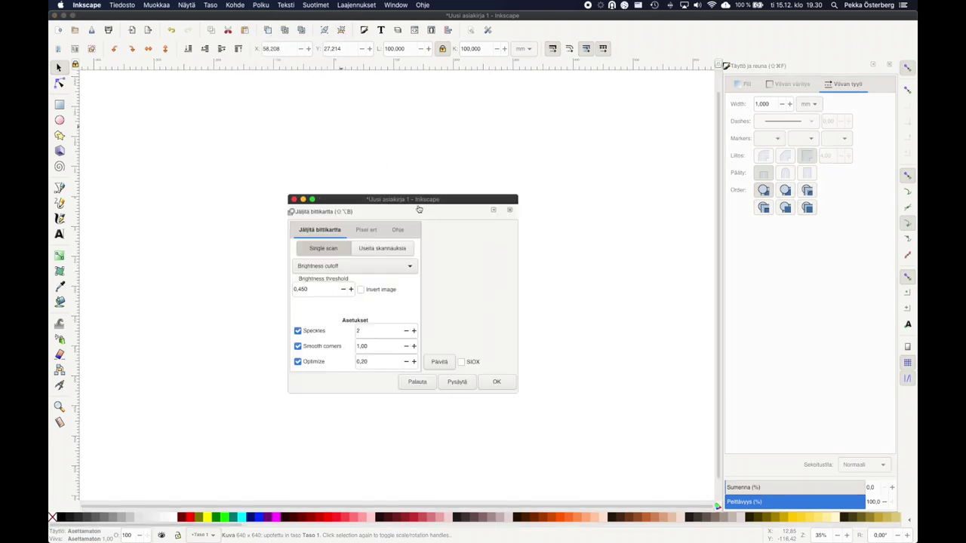
{"action": "left_click_drag", "start_coordinate": [446, 204], "coordinate": [677, 163]}
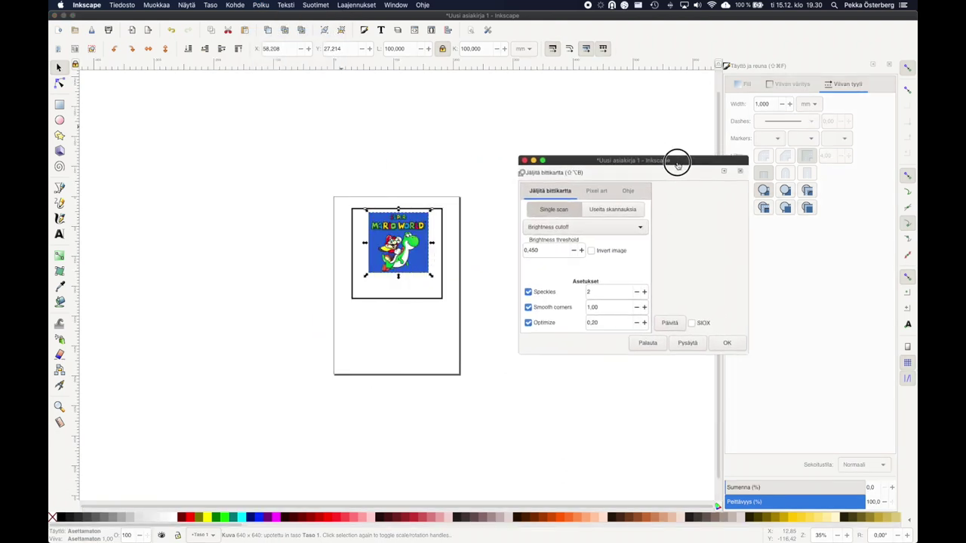
{"action": "left_click", "coordinate": [670, 323]}
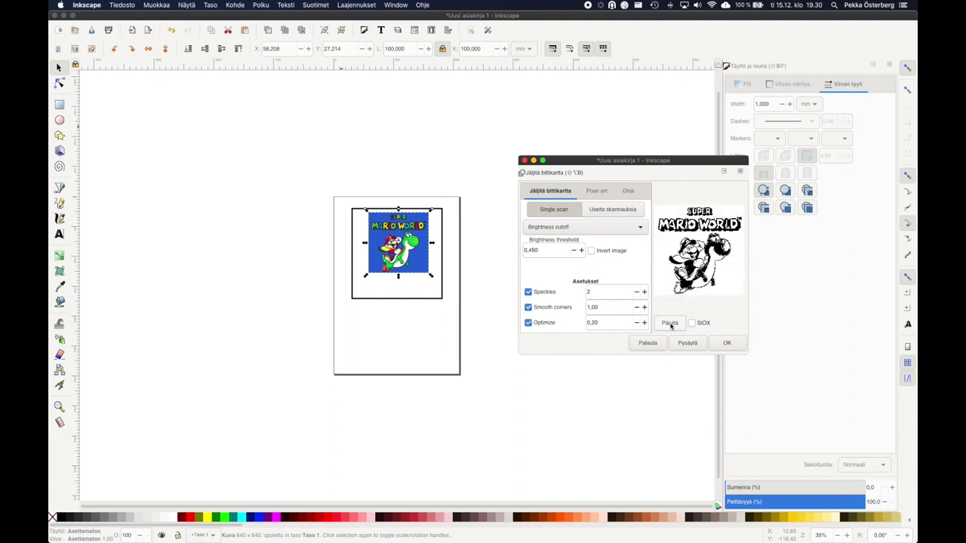
{"action": "left_click", "coordinate": [582, 251]}
{"action": "left_click", "coordinate": [672, 323]}
{"action": "left_click", "coordinate": [581, 250]}
{"action": "left_click", "coordinate": [582, 251]}
{"action": "left_click", "coordinate": [581, 251]}
{"action": "left_click", "coordinate": [582, 250]}
{"action": "left_click", "coordinate": [664, 324]}
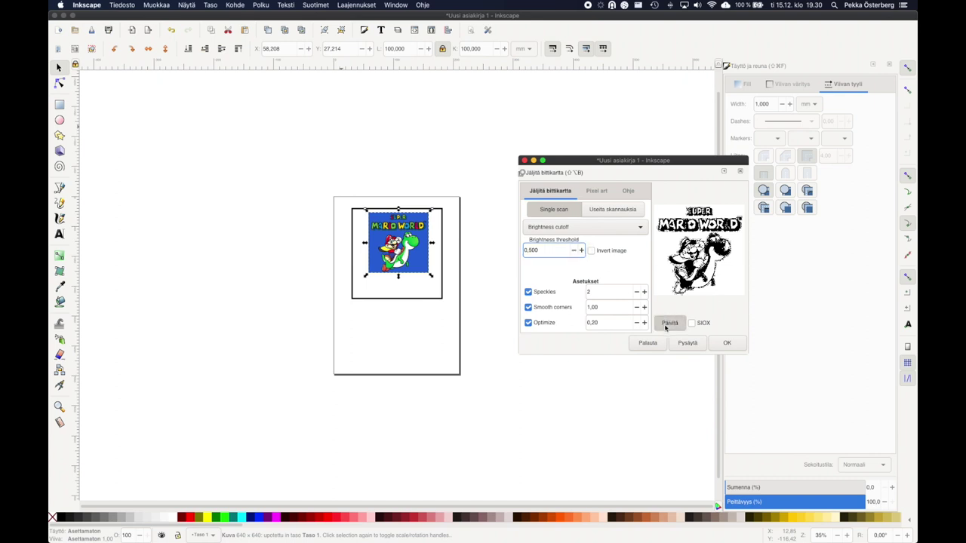
Step: Lower the threshold to settle on 0.440 and create the traced black-and-white copy
{"action": "left_click", "coordinate": [573, 250]}
{"action": "left_click", "coordinate": [573, 250]}
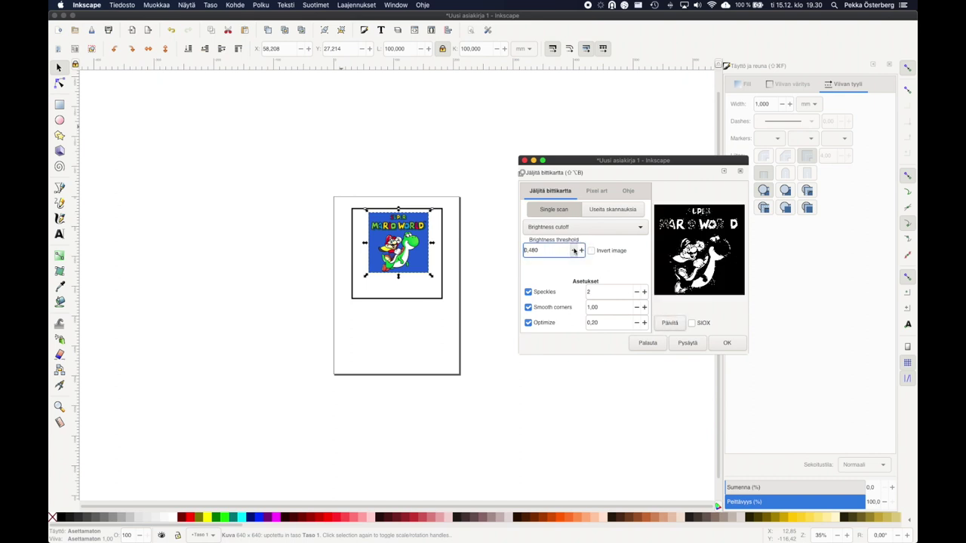
{"action": "left_click", "coordinate": [664, 325]}
{"action": "left_click", "coordinate": [573, 251]}
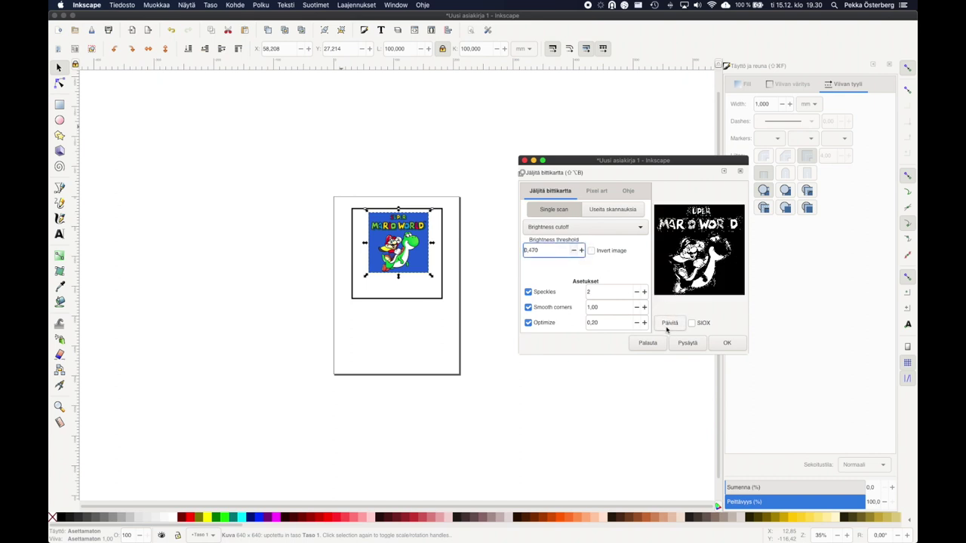
{"action": "left_click", "coordinate": [669, 323]}
{"action": "left_click", "coordinate": [573, 252]}
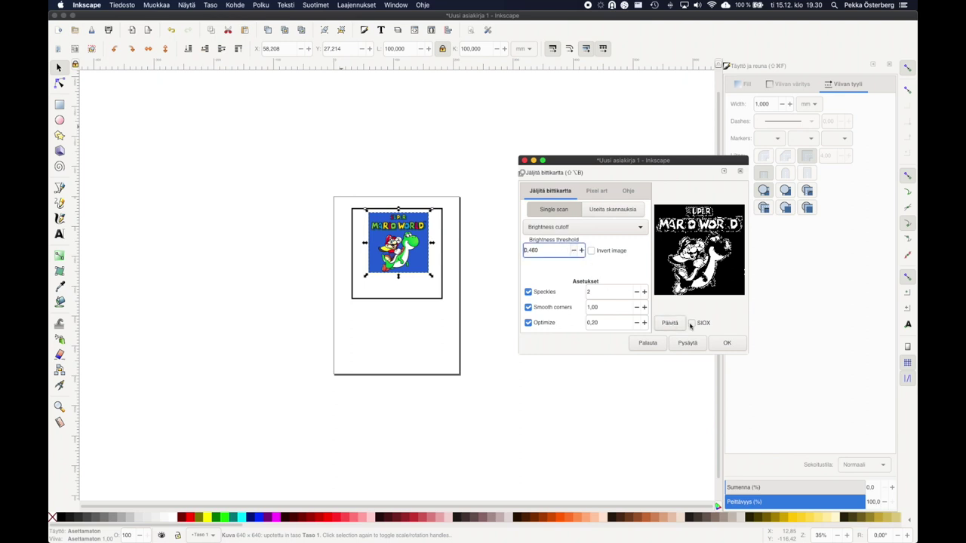
{"action": "left_click", "coordinate": [675, 323]}
{"action": "left_click", "coordinate": [573, 251]}
{"action": "left_click", "coordinate": [669, 323]}
{"action": "left_click", "coordinate": [573, 252]}
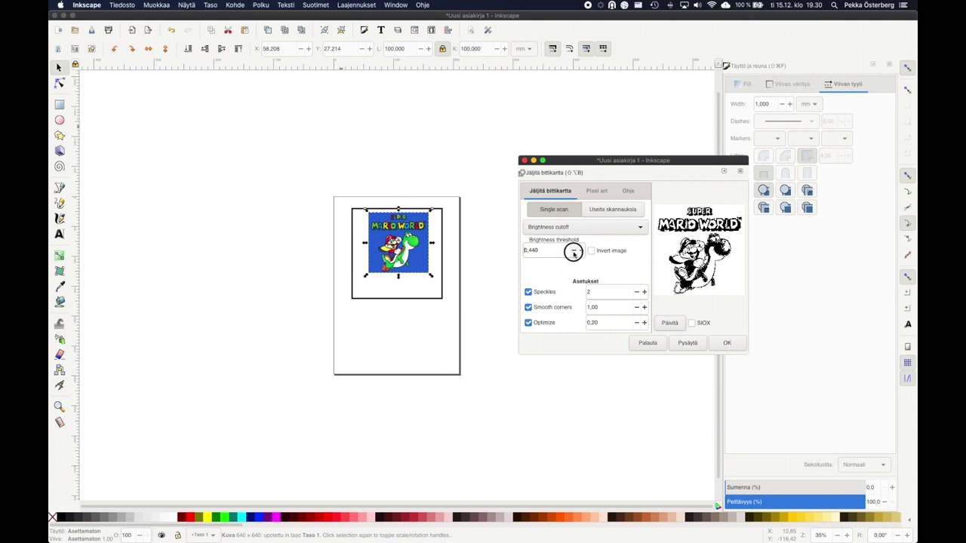
{"action": "left_click", "coordinate": [670, 323]}
{"action": "left_click", "coordinate": [572, 251]}
{"action": "left_click", "coordinate": [663, 323]}
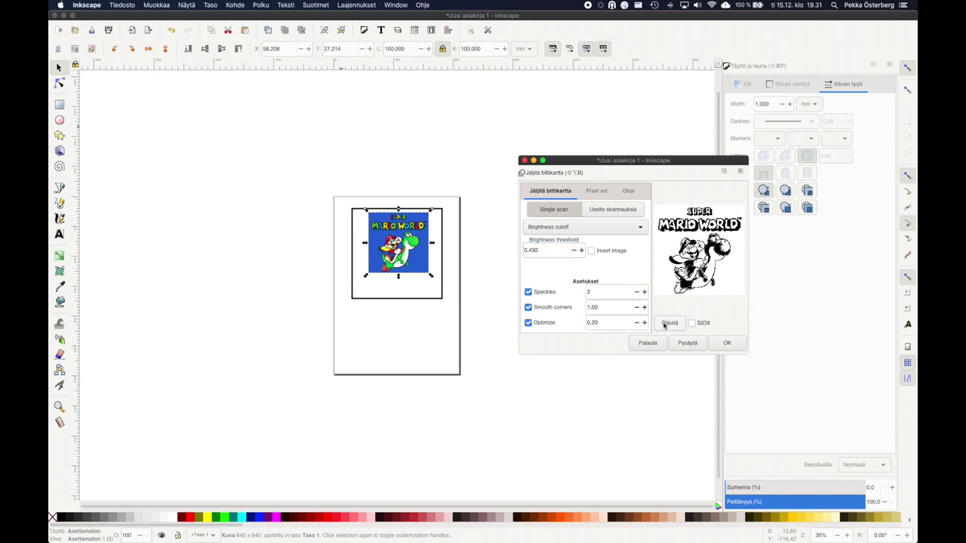
{"action": "left_click", "coordinate": [582, 251]}
{"action": "left_click", "coordinate": [671, 324]}
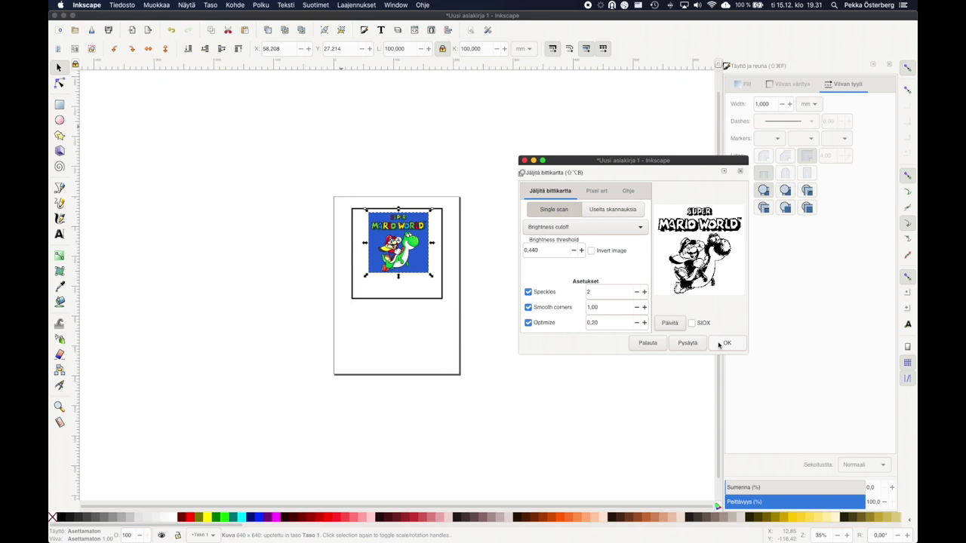
{"action": "left_click", "coordinate": [720, 343]}
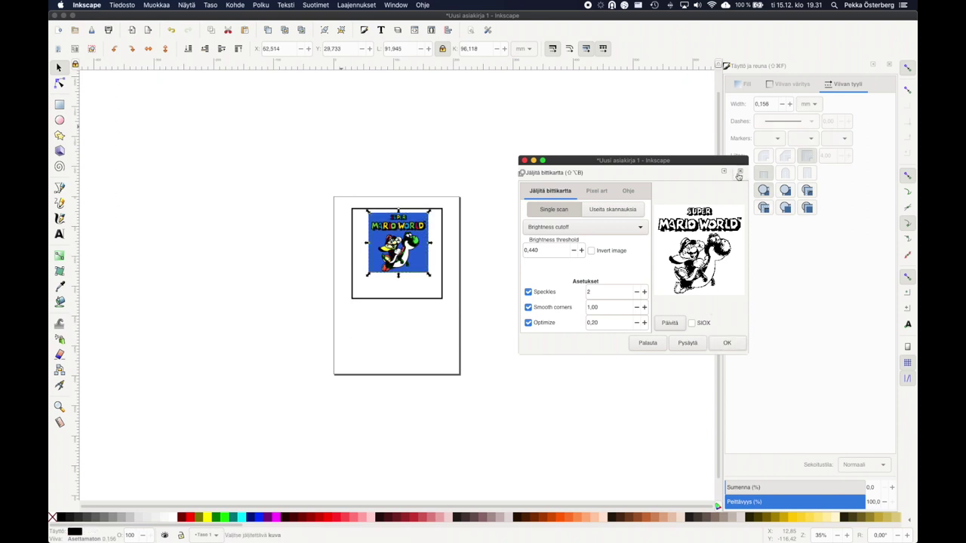
Step: Delete the original colour Mario picture and move the traced copy into the square frame
{"action": "left_click", "coordinate": [739, 175]}
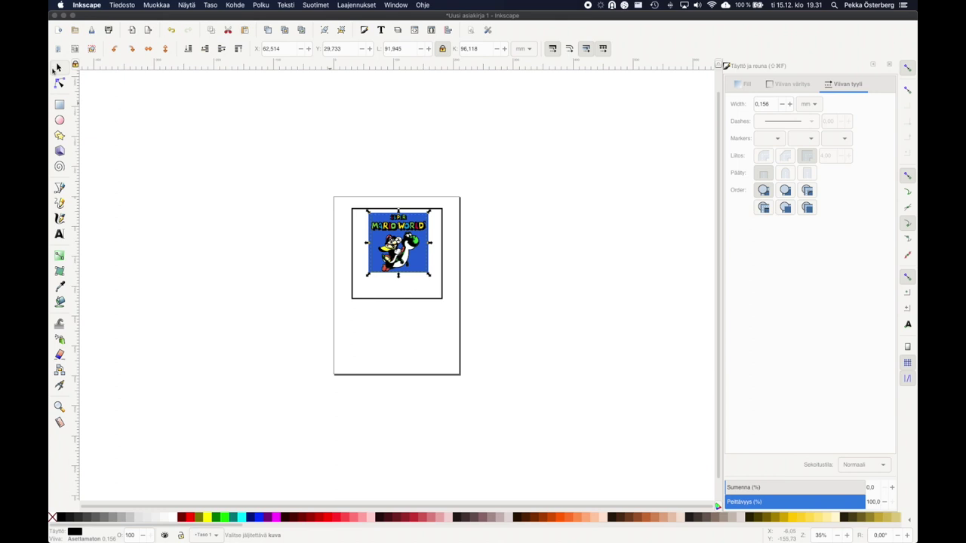
{"action": "left_click_drag", "start_coordinate": [404, 240], "coordinate": [478, 159]}
{"action": "left_click", "coordinate": [398, 241]}
{"action": "right_click", "coordinate": [399, 241]}
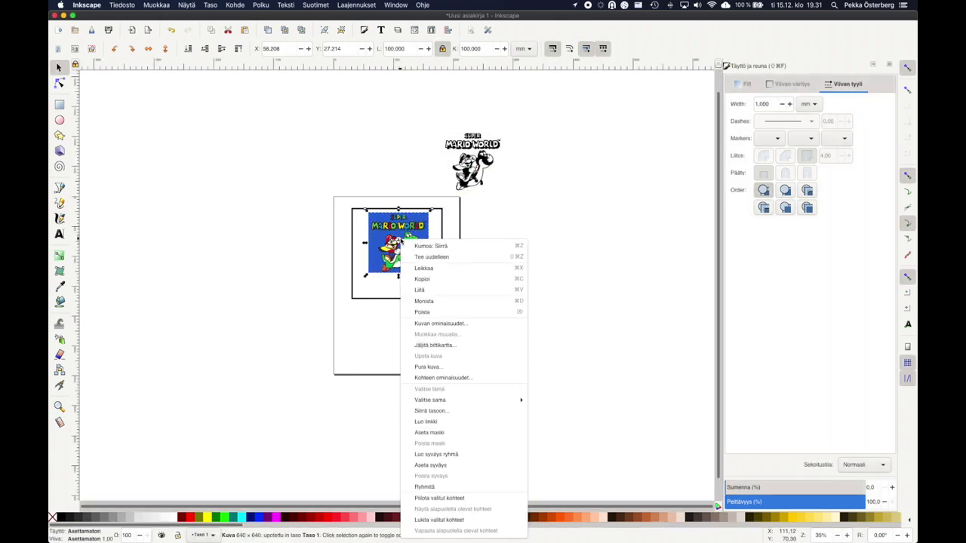
{"action": "left_click", "coordinate": [424, 311]}
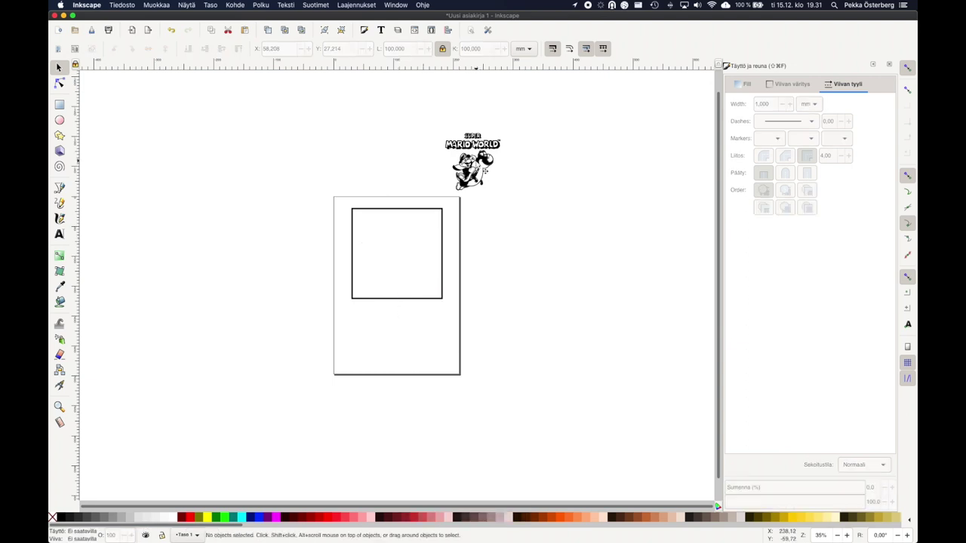
{"action": "left_click", "coordinate": [472, 162]}
{"action": "left_click_drag", "start_coordinate": [472, 161], "coordinate": [397, 243]}
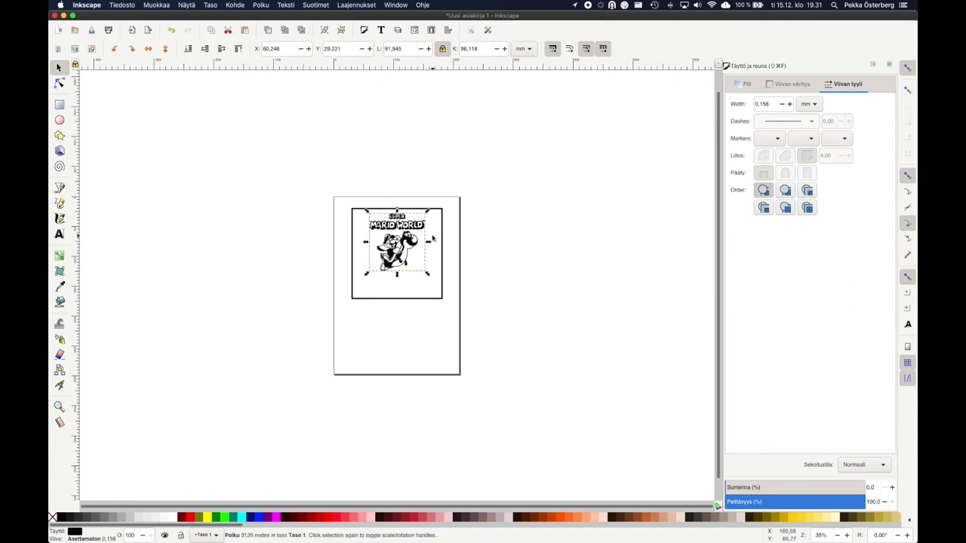
Step: With the Eraser tool selected, set the stroke to flat white
{"action": "scroll", "coordinate": [389, 229], "scroll_direction": "up", "scroll_amount": 1, "text": "ctrl"}
{"action": "scroll", "coordinate": [393, 234], "scroll_direction": "up", "scroll_amount": 1, "text": "ctrl"}
{"action": "scroll", "coordinate": [393, 234], "scroll_direction": "up", "scroll_amount": 1, "text": "ctrl"}
{"action": "scroll", "coordinate": [394, 234], "scroll_direction": "up", "scroll_amount": 1, "text": "ctrl"}
{"action": "scroll", "coordinate": [393, 234], "scroll_direction": "up", "scroll_amount": 1, "text": "ctrl"}
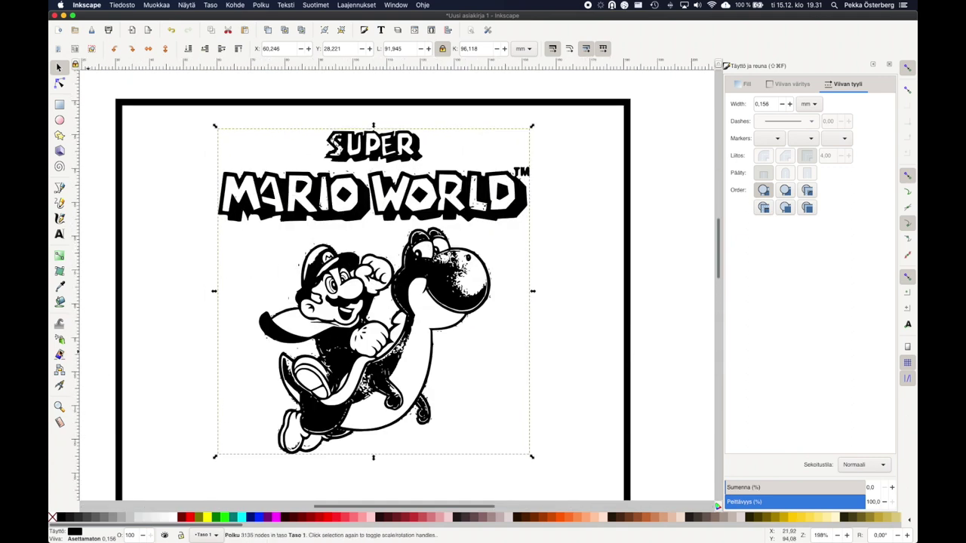
{"action": "left_click", "coordinate": [60, 354]}
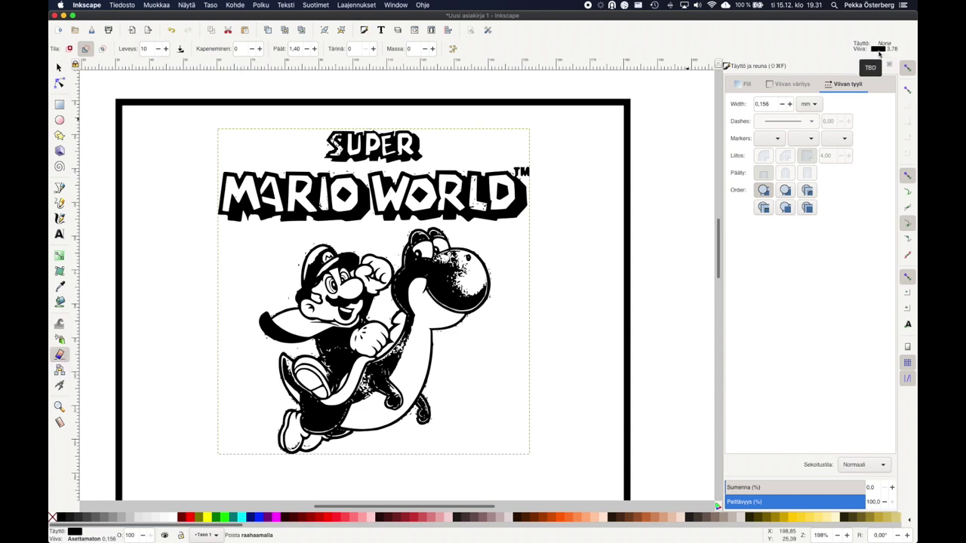
{"action": "left_click", "coordinate": [789, 84]}
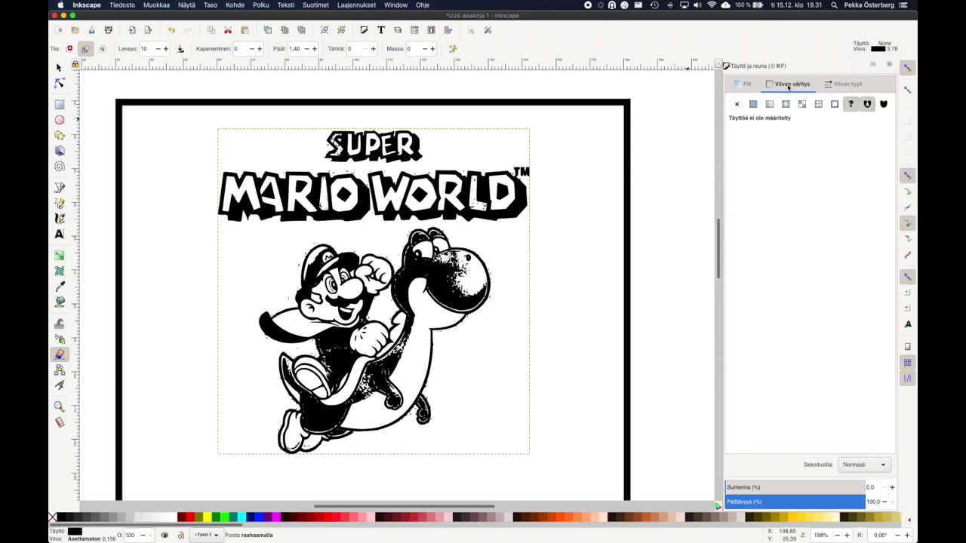
{"action": "left_click", "coordinate": [755, 105]}
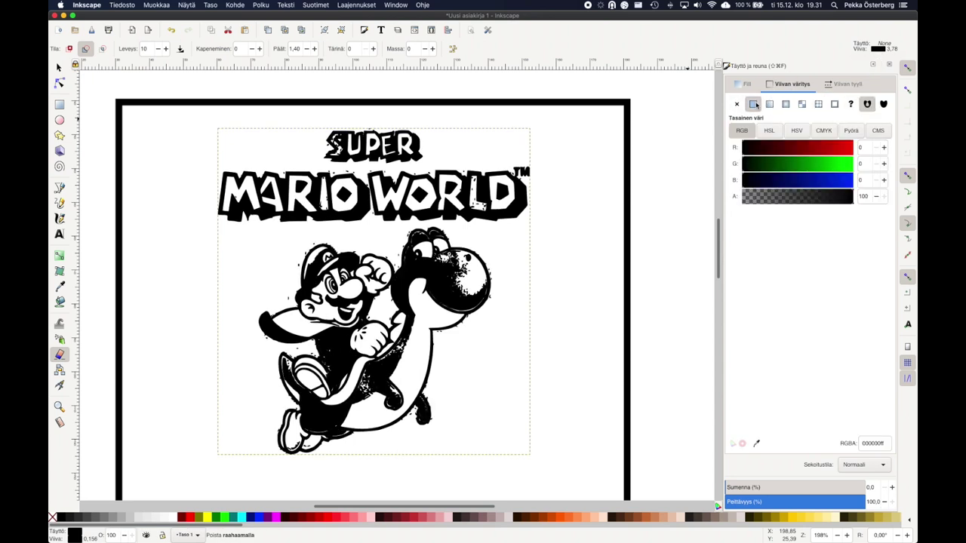
{"action": "right_click", "coordinate": [69, 538]}
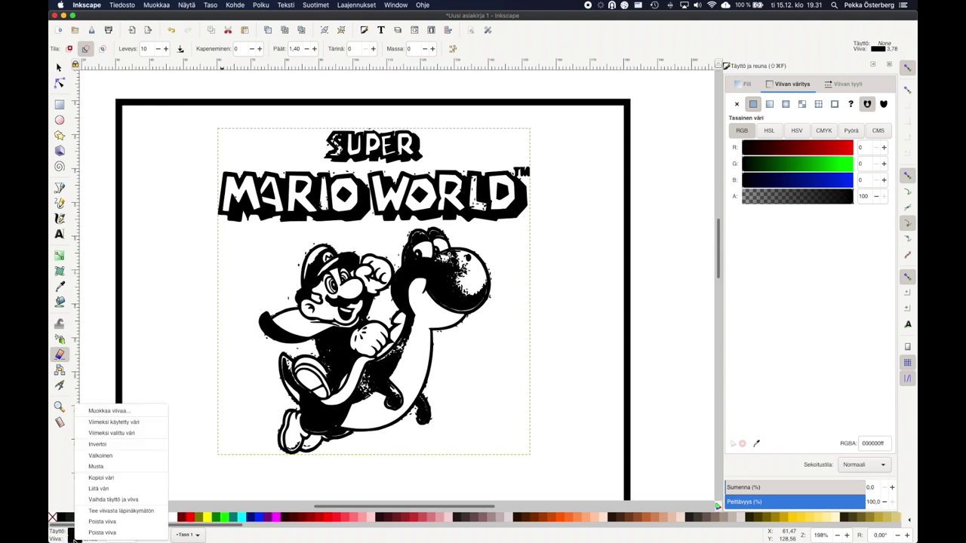
{"action": "left_click", "coordinate": [113, 457]}
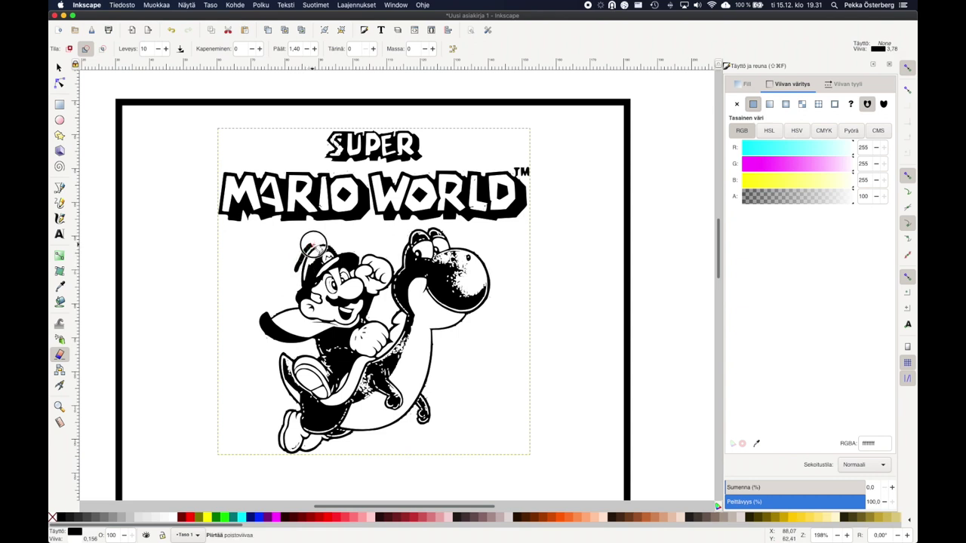
Step: Erase stray marks on Mario's cap, near Yoshi's tail and around the S of SUPER
{"action": "left_click_drag", "start_coordinate": [311, 245], "coordinate": [309, 249]}
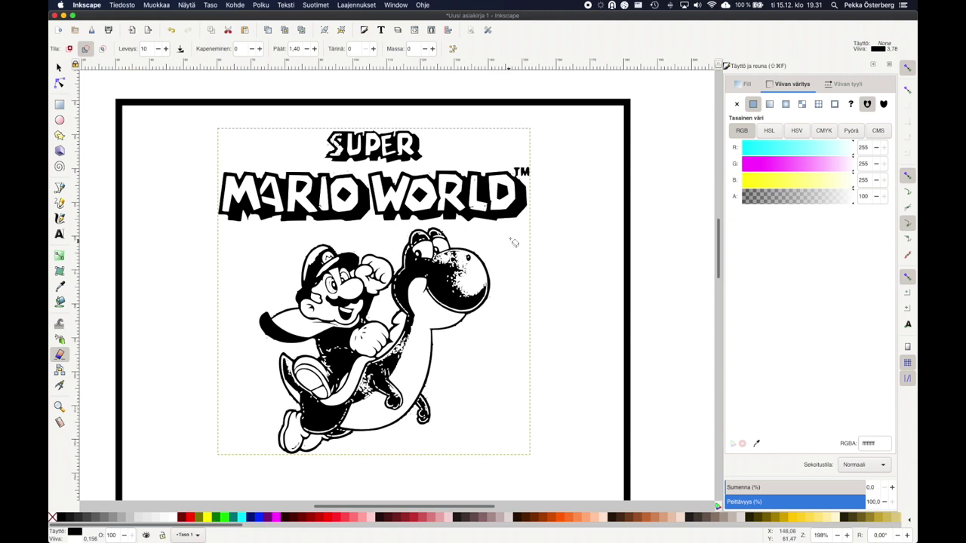
{"action": "left_click_drag", "start_coordinate": [414, 422], "coordinate": [414, 415]}
{"action": "left_click_drag", "start_coordinate": [360, 257], "coordinate": [356, 250]}
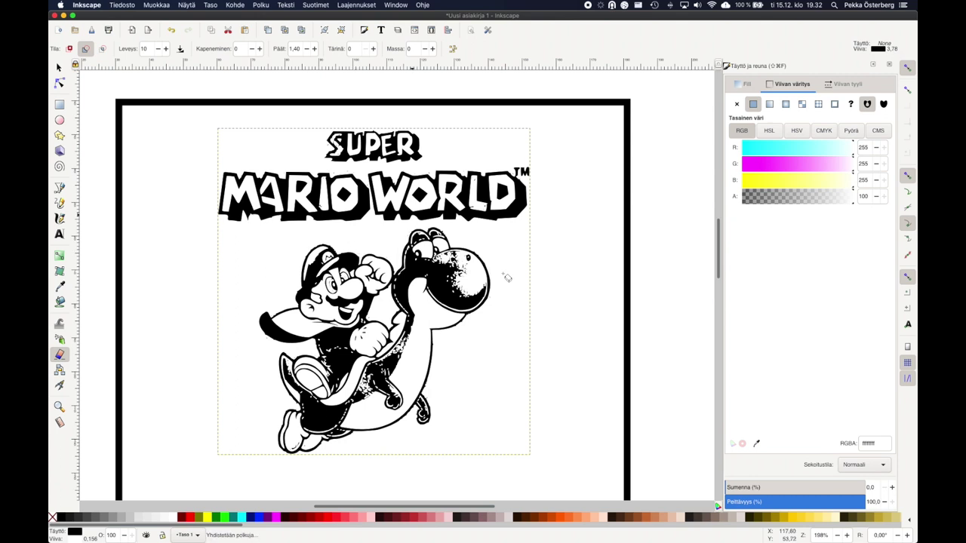
{"action": "left_click_drag", "start_coordinate": [335, 175], "coordinate": [355, 172]}
{"action": "left_click_drag", "start_coordinate": [355, 172], "coordinate": [324, 147]}
{"action": "key", "text": "s"}
{"action": "scroll", "coordinate": [458, 284], "scroll_direction": "down", "scroll_amount": 2, "text": "ctrl"}
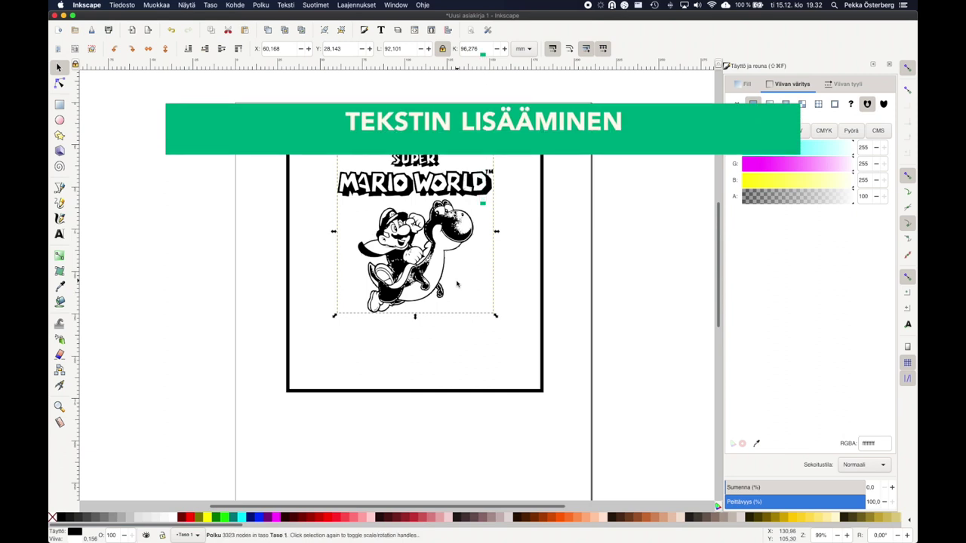
Step: Create a text frame below the traced Mario reading "It's A-Me, Mario!" and select the caption
{"action": "left_click", "coordinate": [59, 234]}
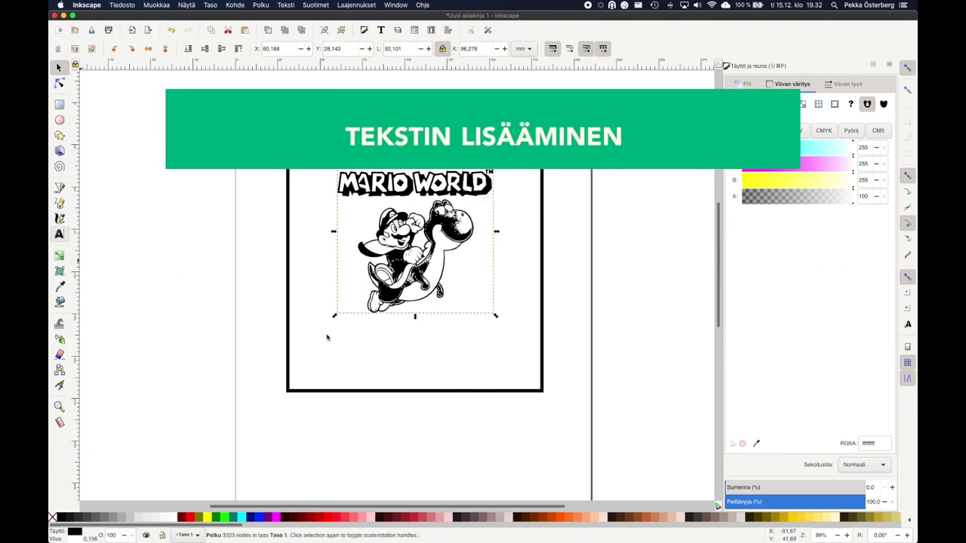
{"action": "left_click_drag", "start_coordinate": [298, 324], "coordinate": [534, 384]}
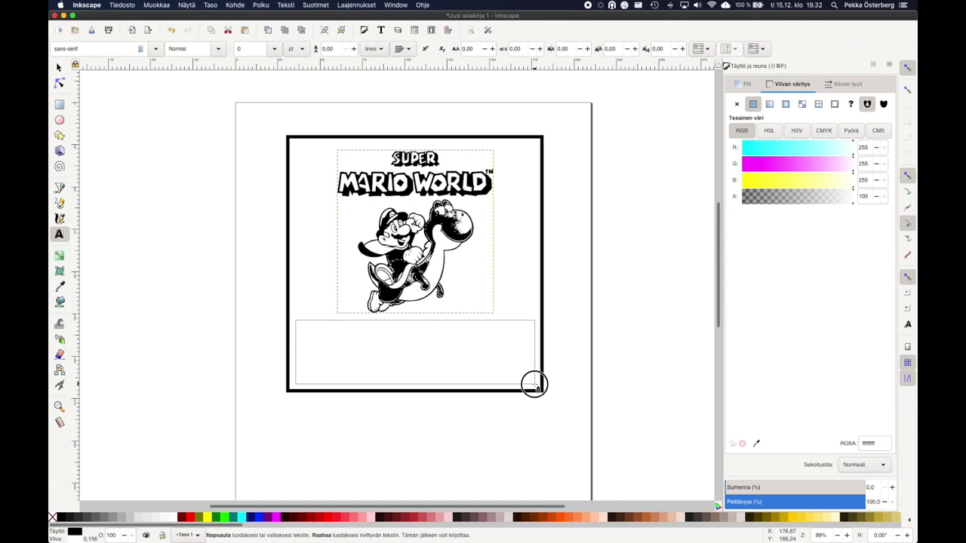
{"action": "left_click_drag", "start_coordinate": [534, 385], "coordinate": [534, 383]}
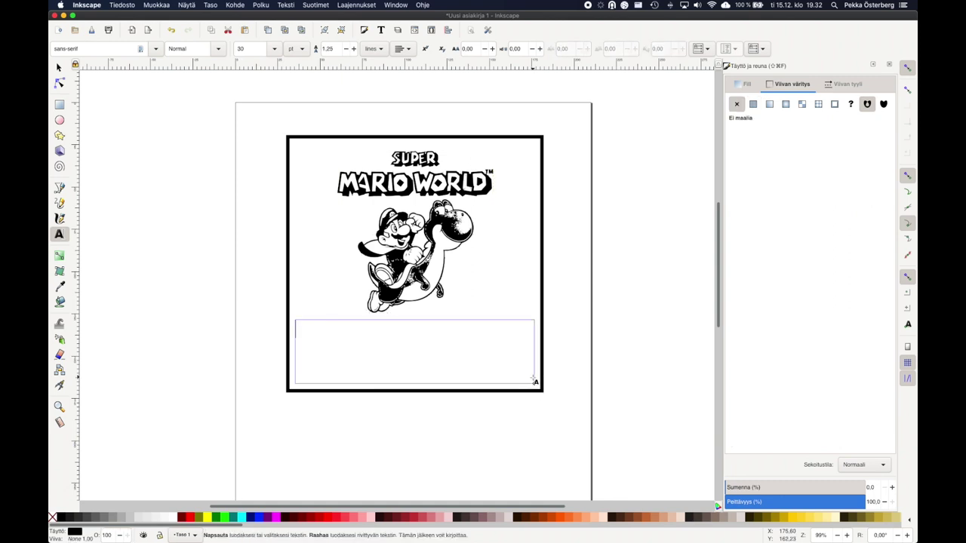
{"action": "type", "text": "It's "}
{"action": "type", "text": "A-"}
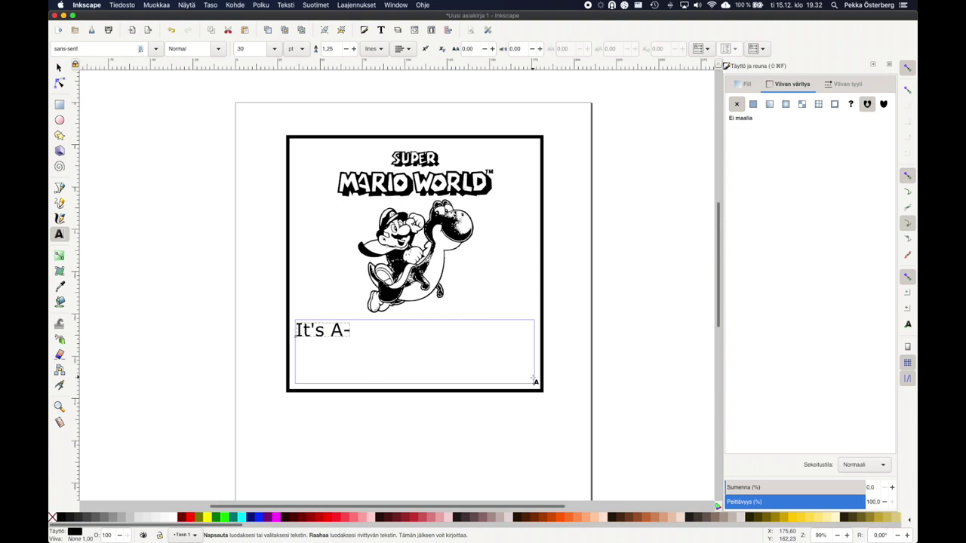
{"action": "type", "text": "Me, Mario!"}
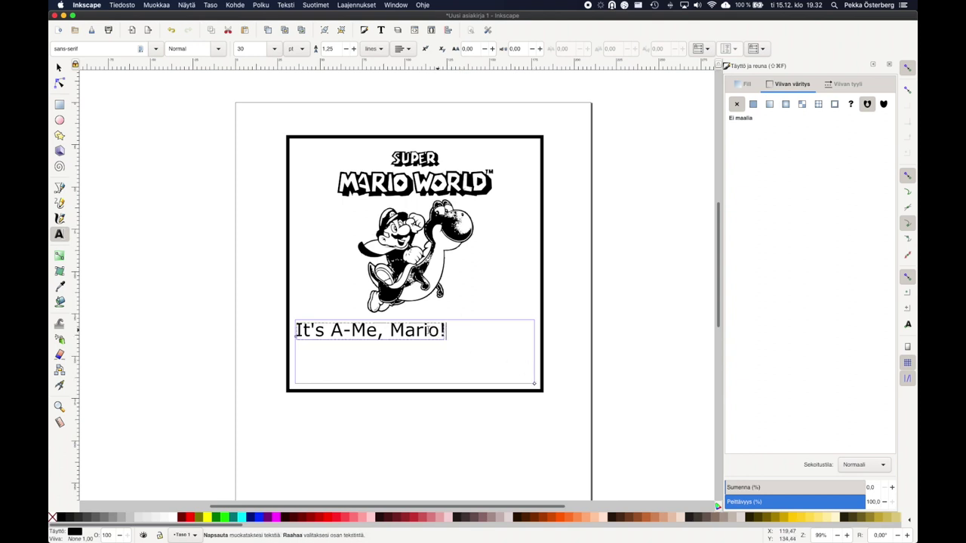
{"action": "left_click_drag", "start_coordinate": [446, 330], "coordinate": [294, 330]}
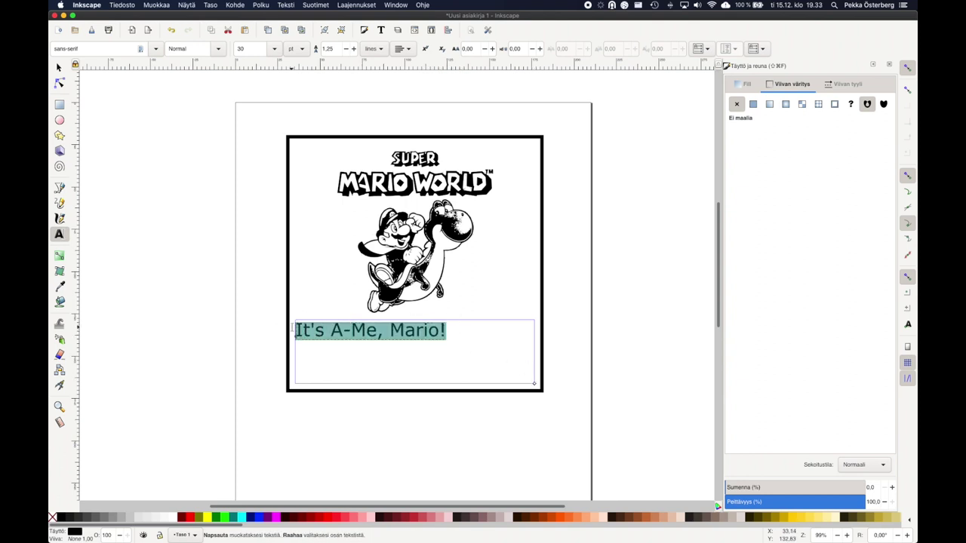
Step: Set the caption font to Arial Black at 40 pt
{"action": "left_click", "coordinate": [156, 48]}
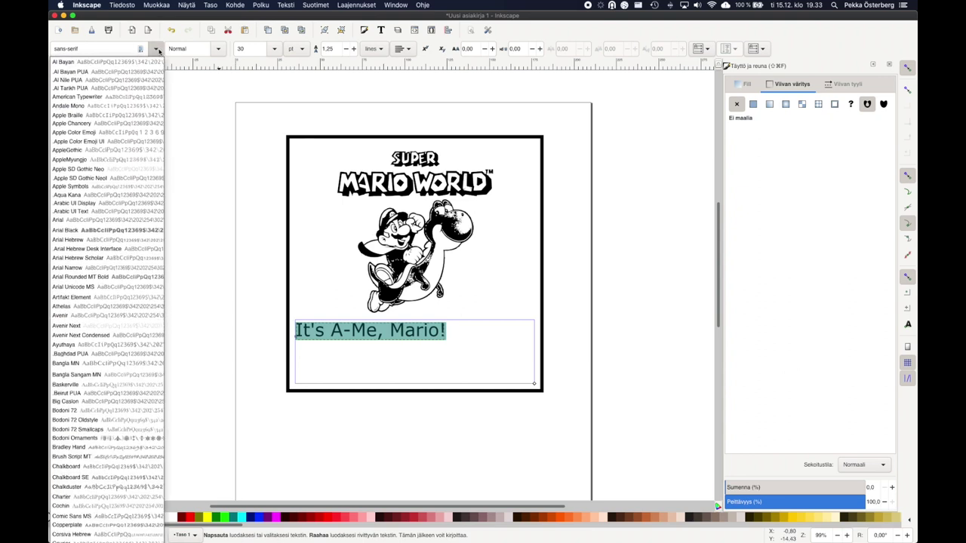
{"action": "left_click", "coordinate": [116, 231]}
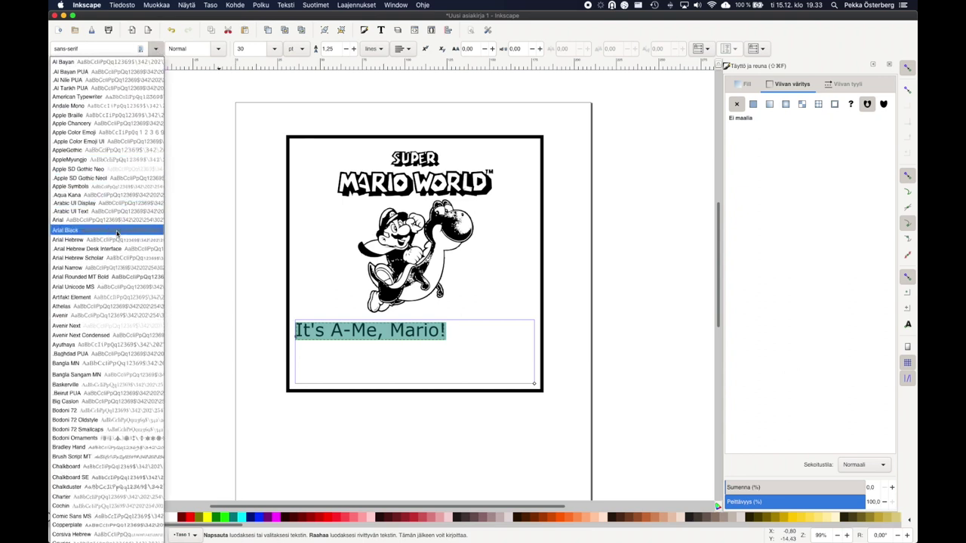
{"action": "left_click", "coordinate": [274, 48]}
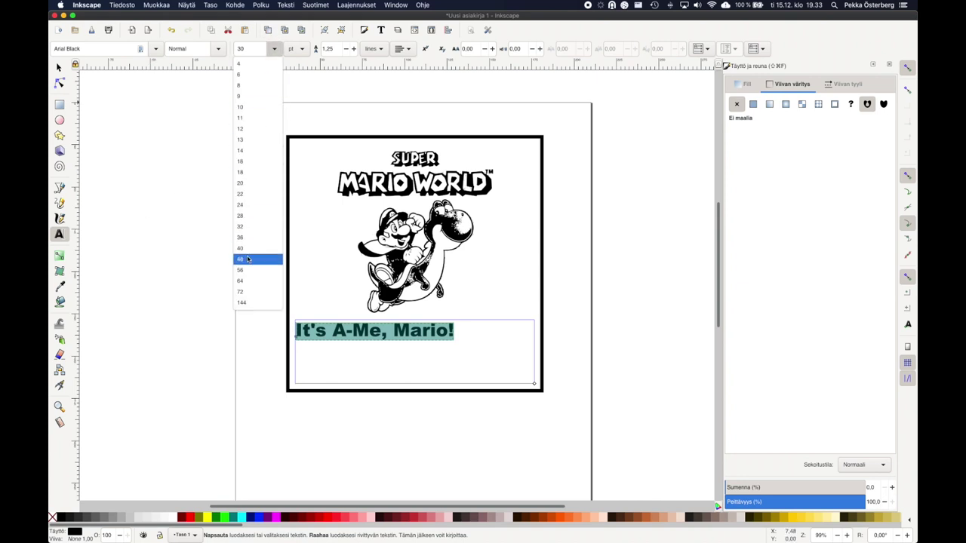
{"action": "left_click", "coordinate": [248, 260]}
{"action": "left_click", "coordinate": [273, 49]}
{"action": "left_click", "coordinate": [242, 252]}
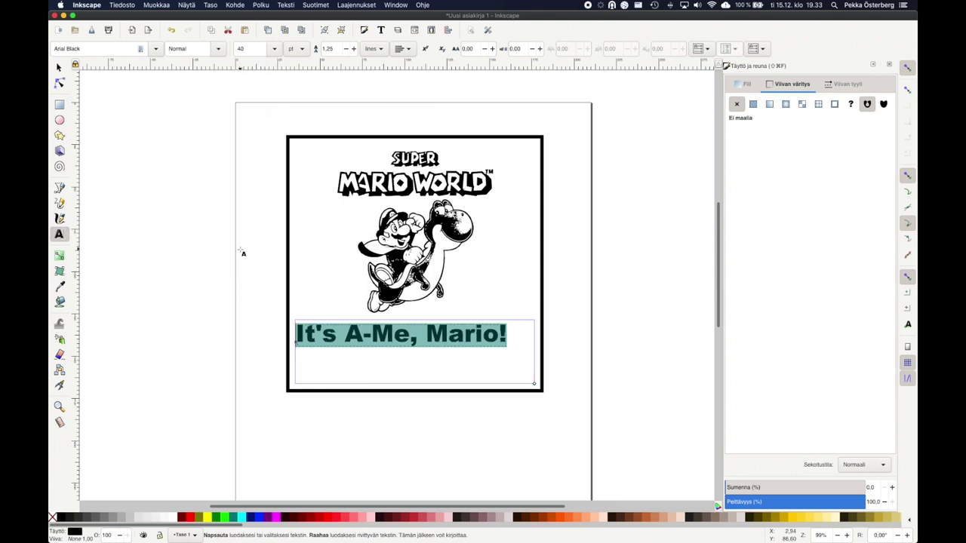
Step: Centre the caption beneath the Mario image, then deselect it
{"action": "left_click", "coordinate": [60, 68]}
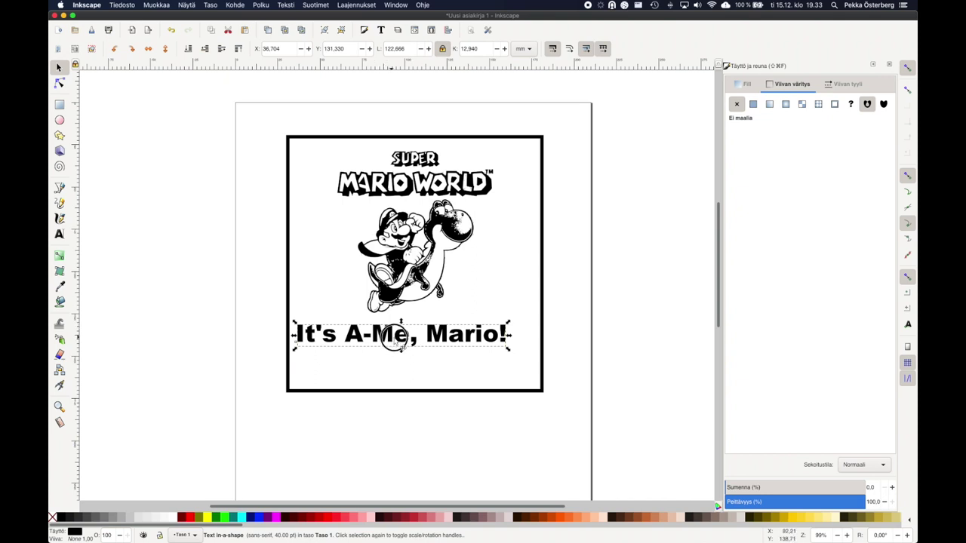
{"action": "left_click_drag", "start_coordinate": [394, 340], "coordinate": [406, 349]}
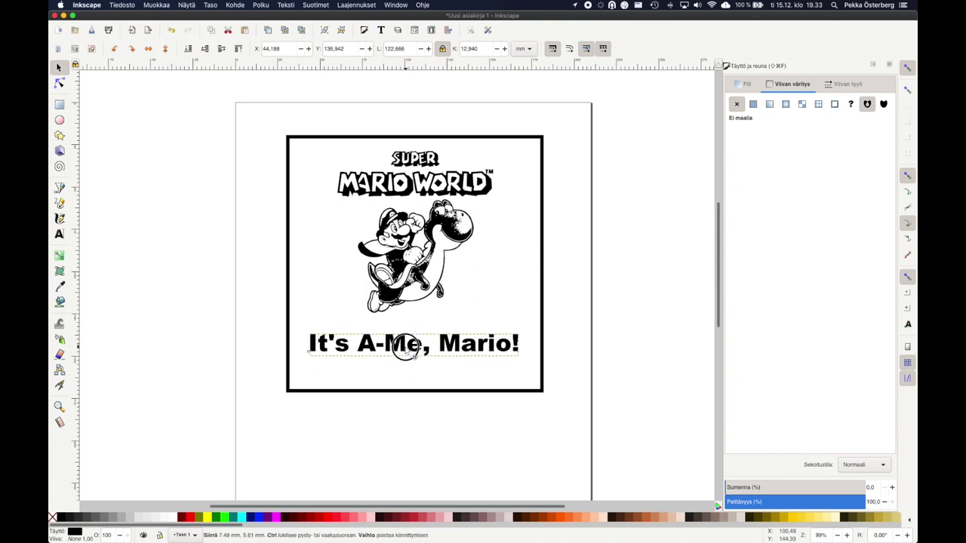
{"action": "left_click", "coordinate": [609, 314]}
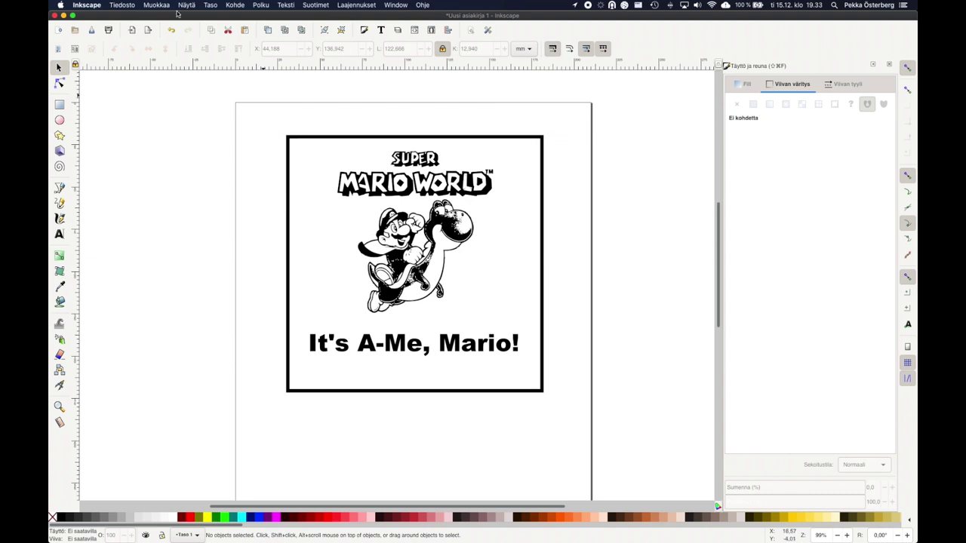
{"action": "left_click", "coordinate": [128, 5]}
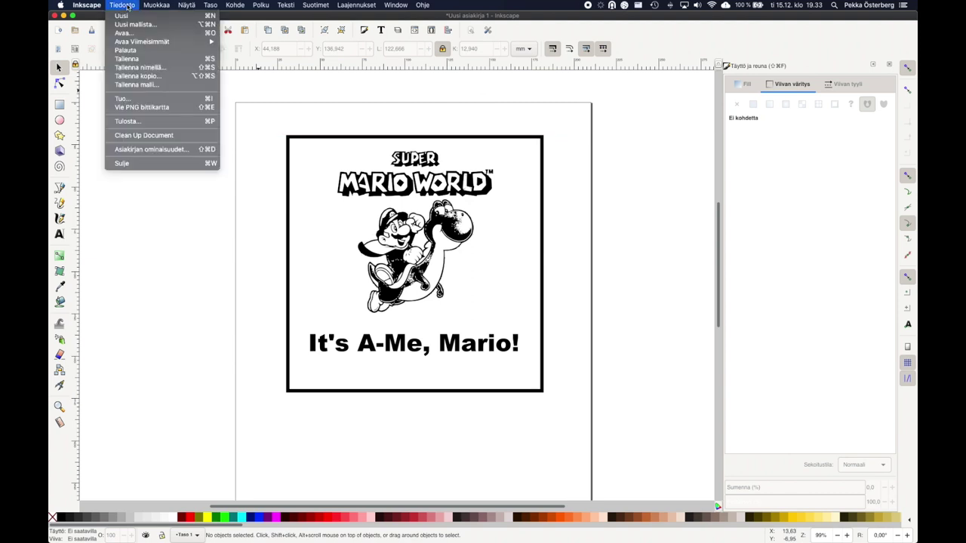
Step: Save the drawing to the Desktop, replacing the default name with harjoitus.svg
{"action": "left_click", "coordinate": [138, 67]}
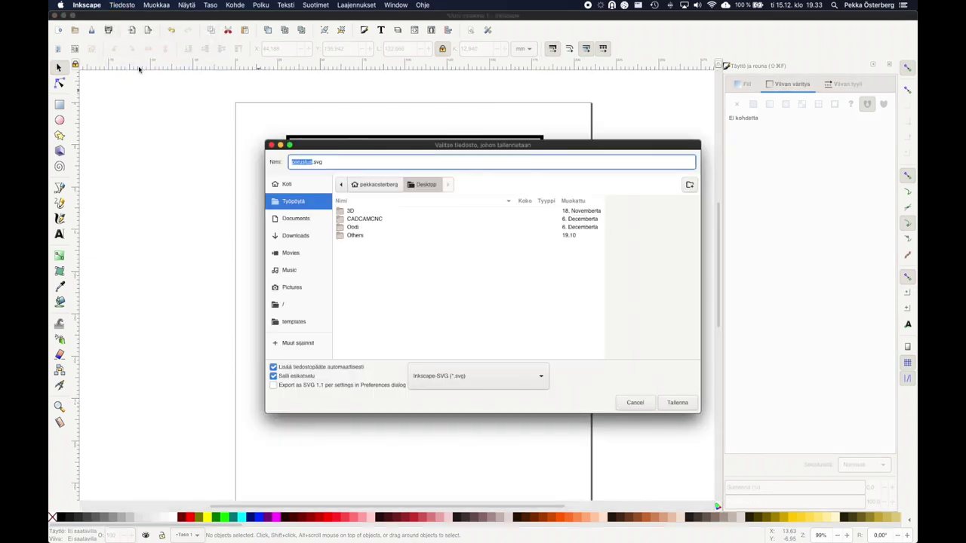
{"action": "left_click", "coordinate": [299, 201]}
{"action": "double_click", "coordinate": [308, 162]}
{"action": "type", "text": "harjo"}
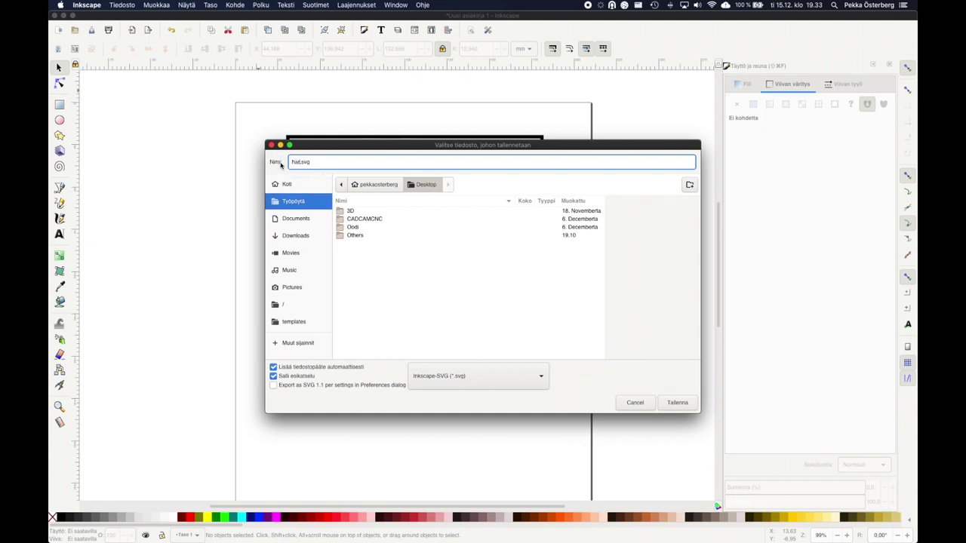